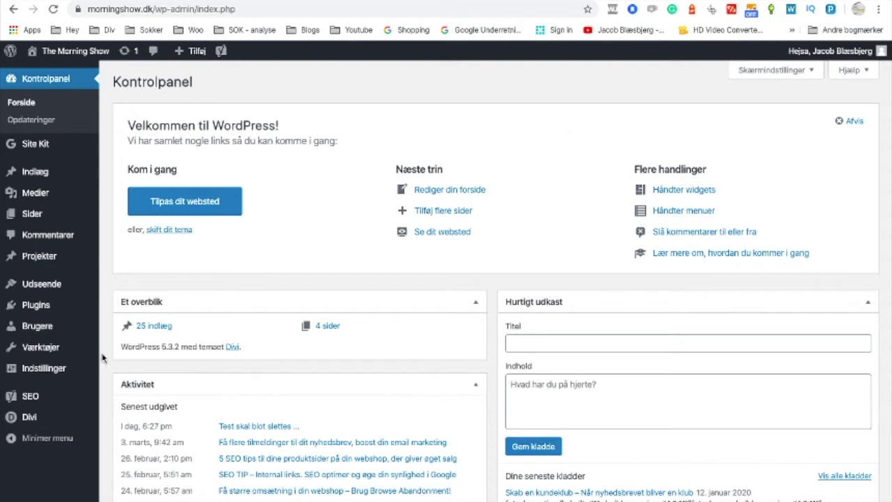
# Step: Open the Yoast SEO general page and review the Premium upgrade features, including internal link suggestions and the redirect manager
pyautogui.moveTo(63, 374)
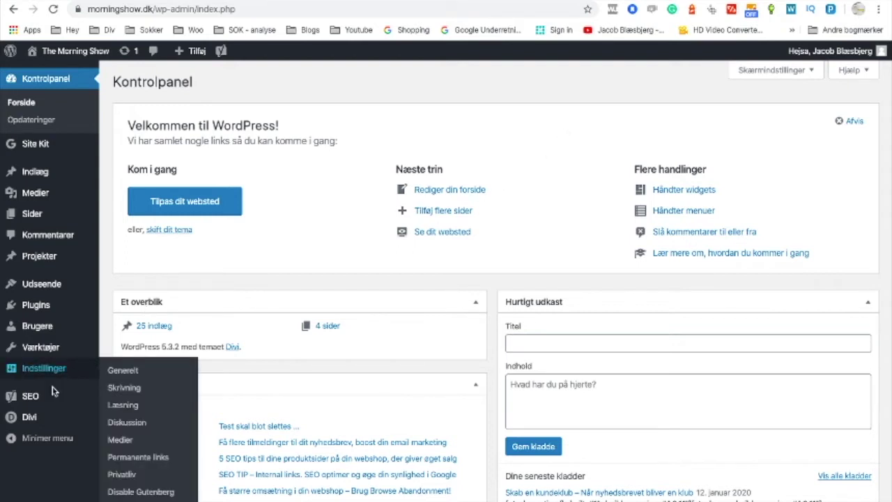
pyautogui.moveTo(52, 396)
pyautogui.click(122, 400)
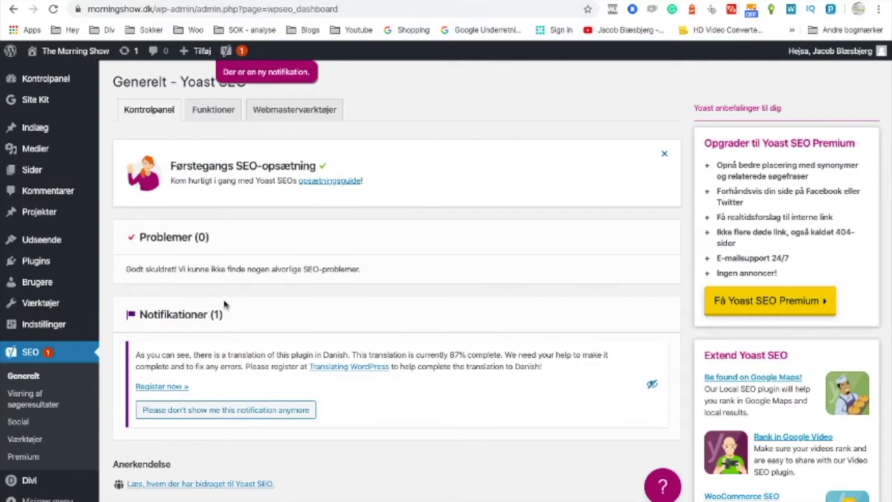
pyautogui.scroll(-1, 251, 281)
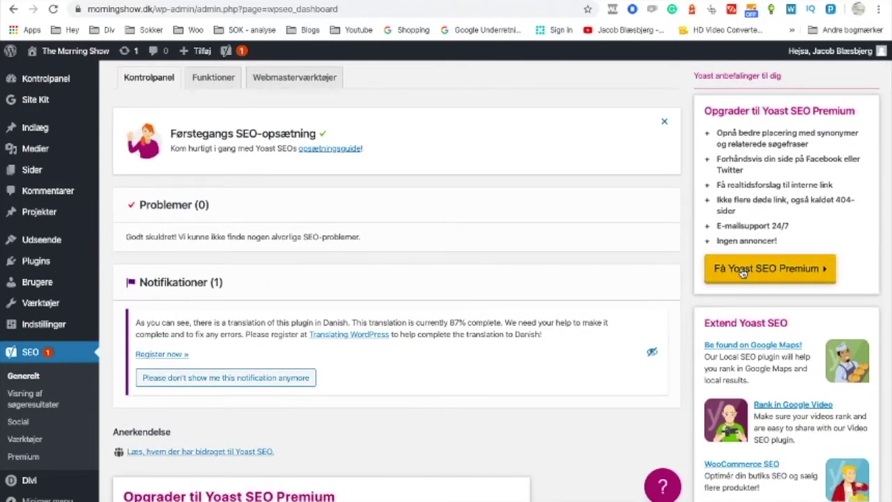
pyautogui.scroll(-3, 299, 384)
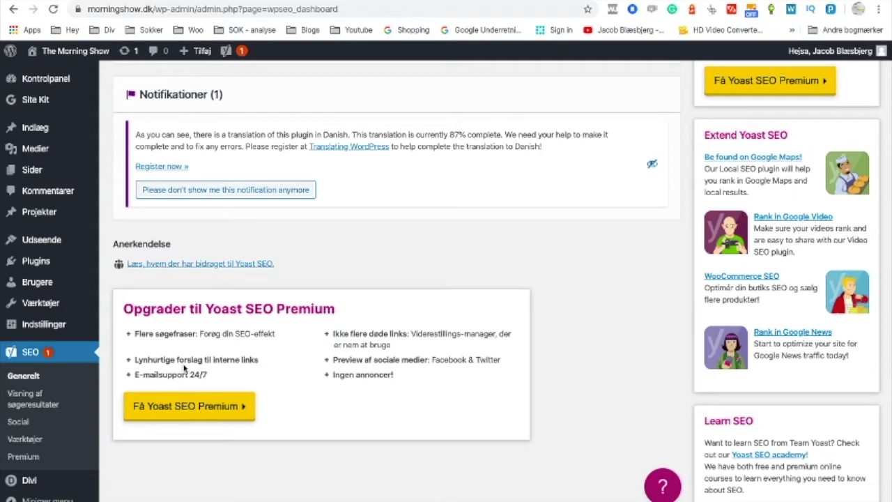
pyautogui.moveTo(134, 360); pyautogui.dragTo(265, 361)
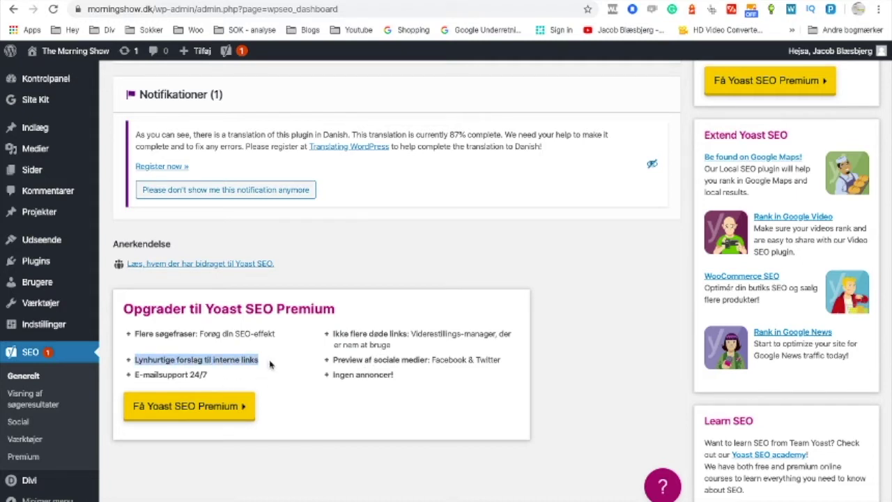
pyautogui.moveTo(333, 334); pyautogui.dragTo(401, 342)
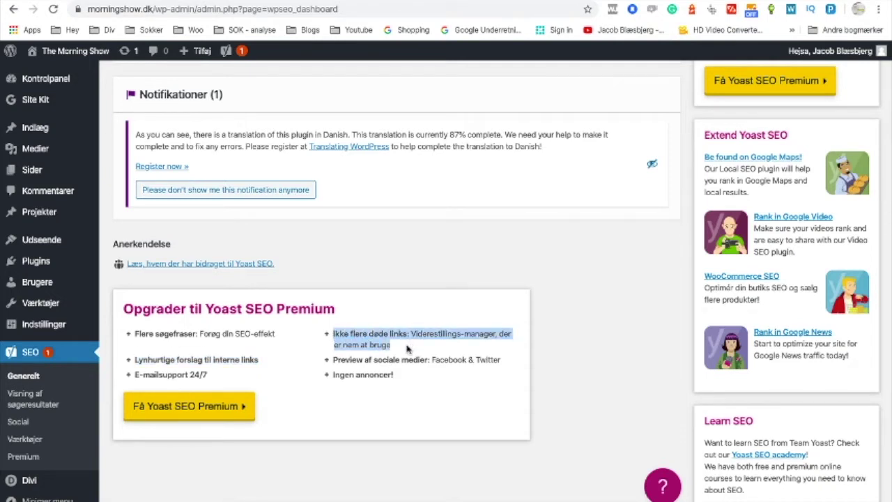
pyautogui.scroll(4, 248, 336)
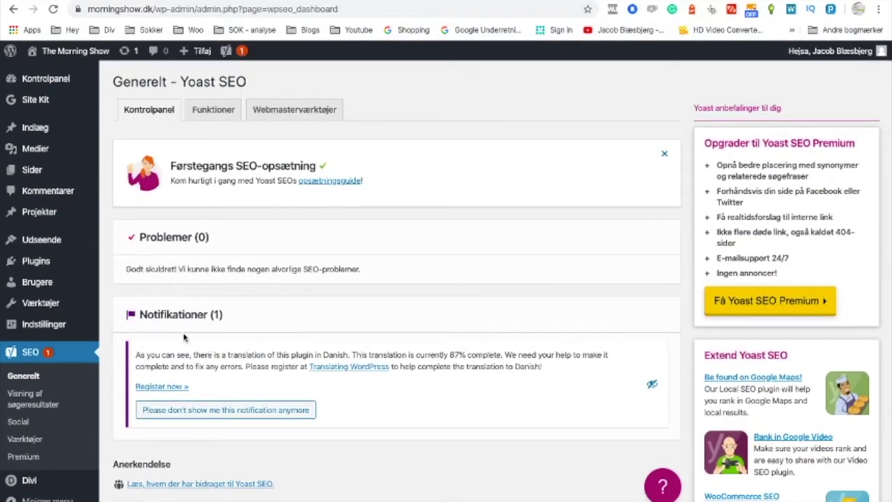
# Step: Open the page for adding new plugins and search for "Redirection"
pyautogui.moveTo(65, 277)
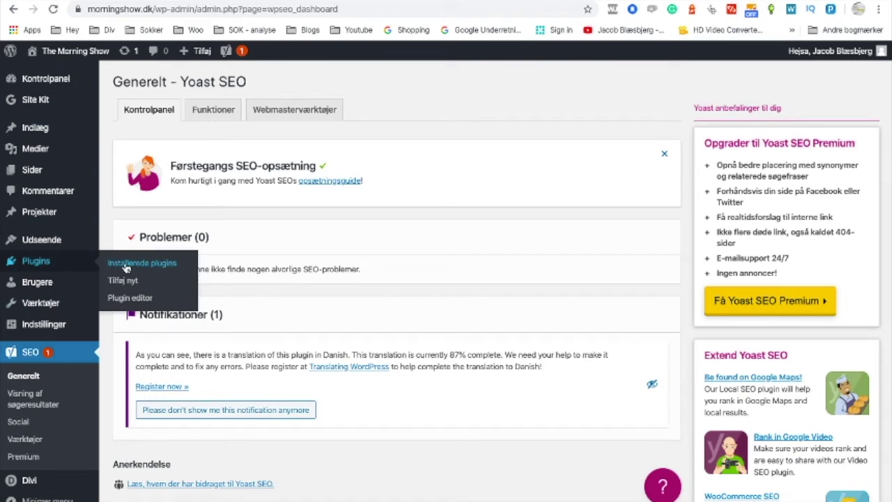
pyautogui.click(122, 282)
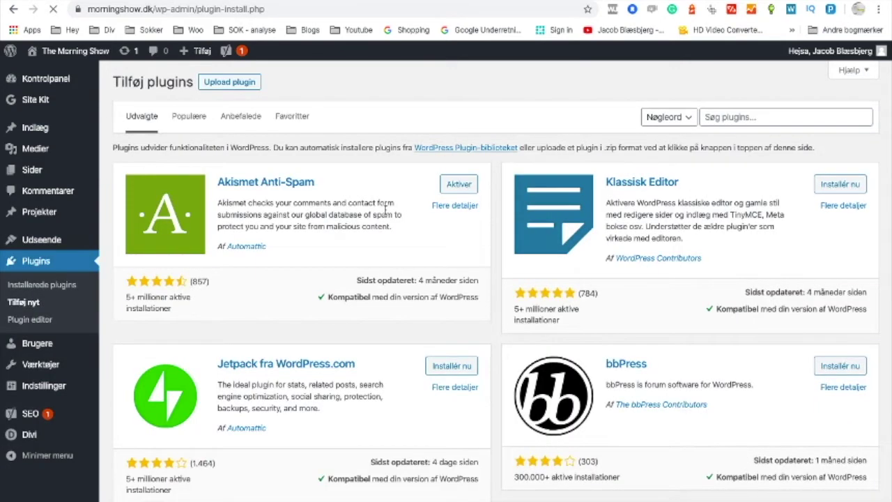
pyautogui.scroll(-1, 371, 227)
pyautogui.scroll(-3, 371, 226)
pyautogui.scroll(-4, 372, 230)
pyautogui.scroll(7, 372, 230)
pyautogui.scroll(1, 371, 230)
pyautogui.click(727, 119)
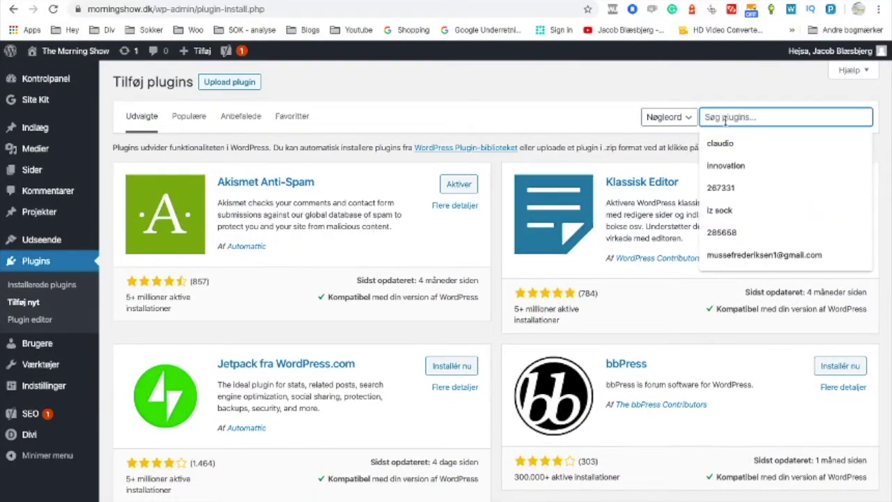
pyautogui.write('Redirection')
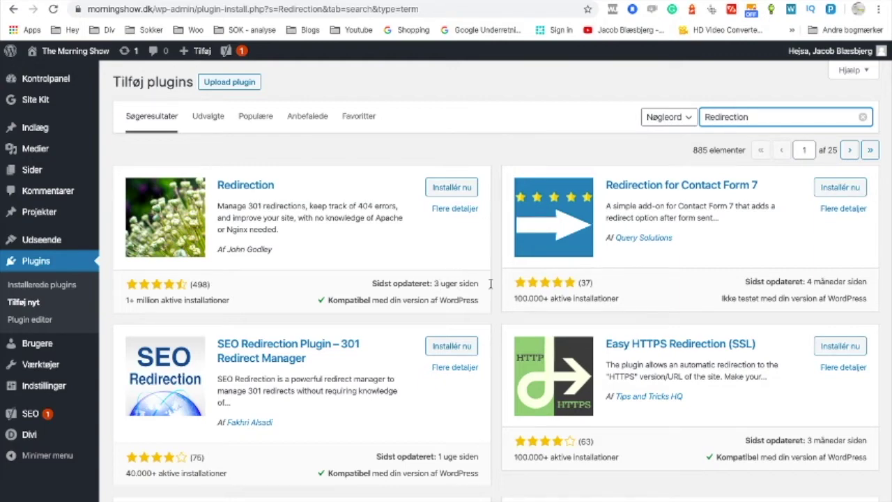
# Step: Compare the redirection plugins in the search results by rating, active installations, last update and compatibility, including Blogger 301 Redirect
pyautogui.scroll(-4, 618, 293)
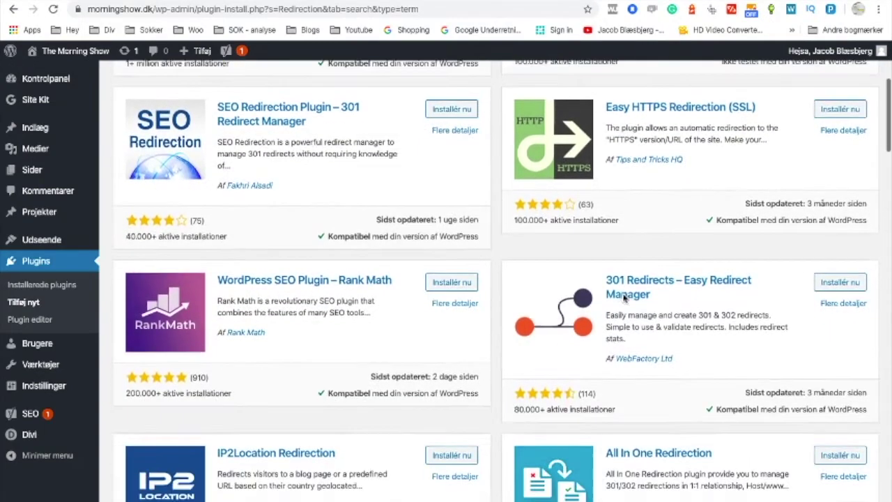
pyautogui.scroll(-4, 605, 296)
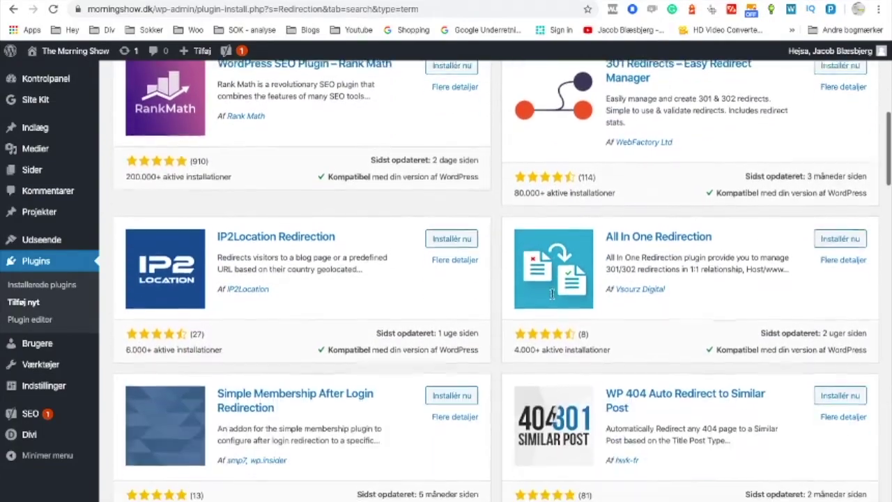
pyautogui.scroll(-6, 384, 307)
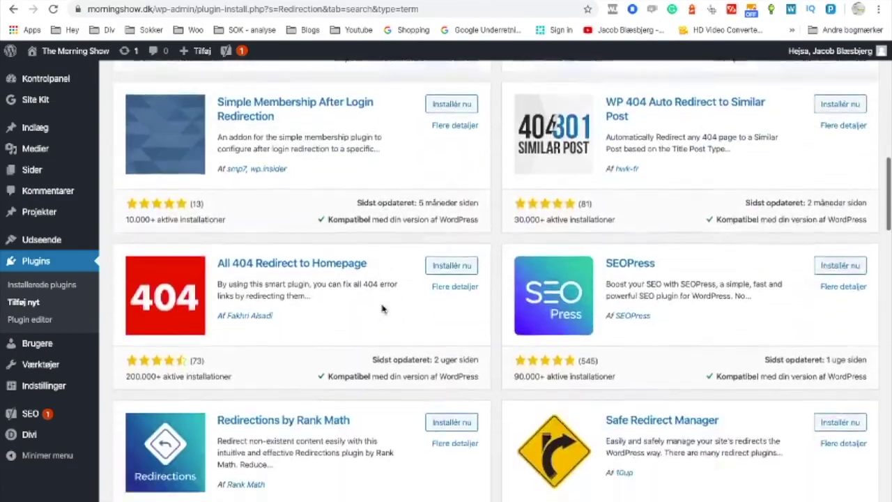
pyautogui.scroll(14, 382, 304)
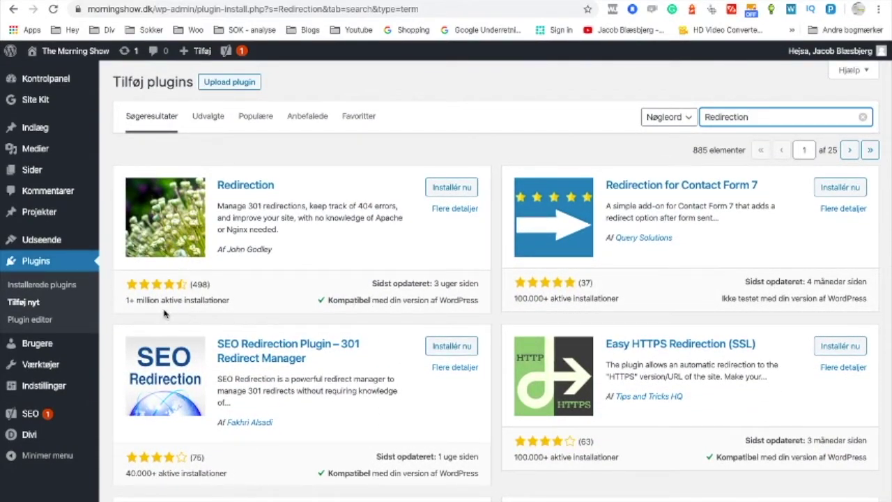
pyautogui.scroll(-2, 430, 296)
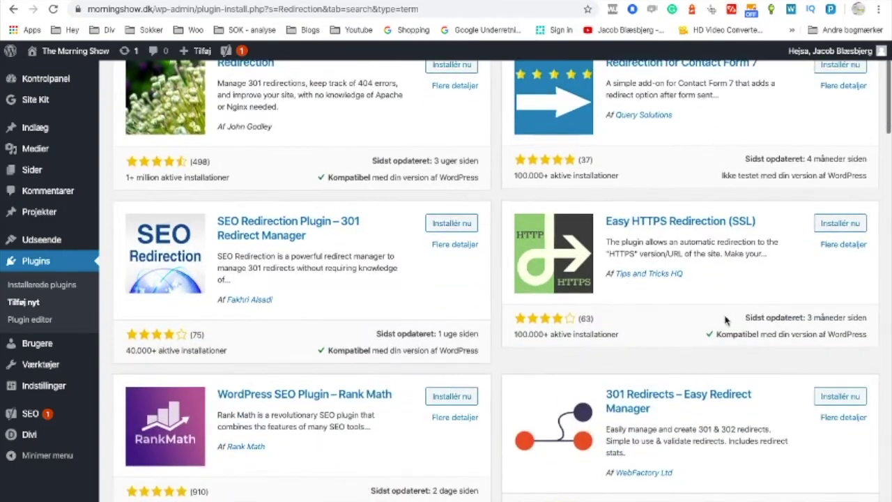
pyautogui.scroll(-4, 380, 349)
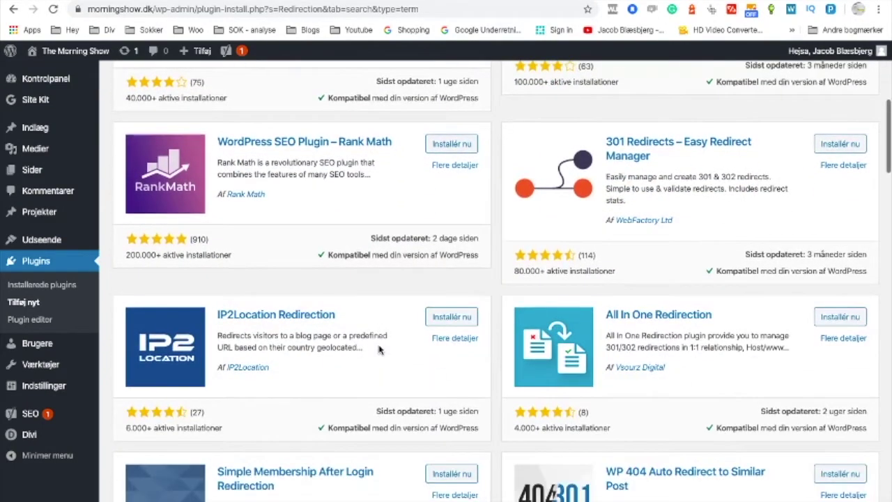
pyautogui.scroll(-4, 380, 349)
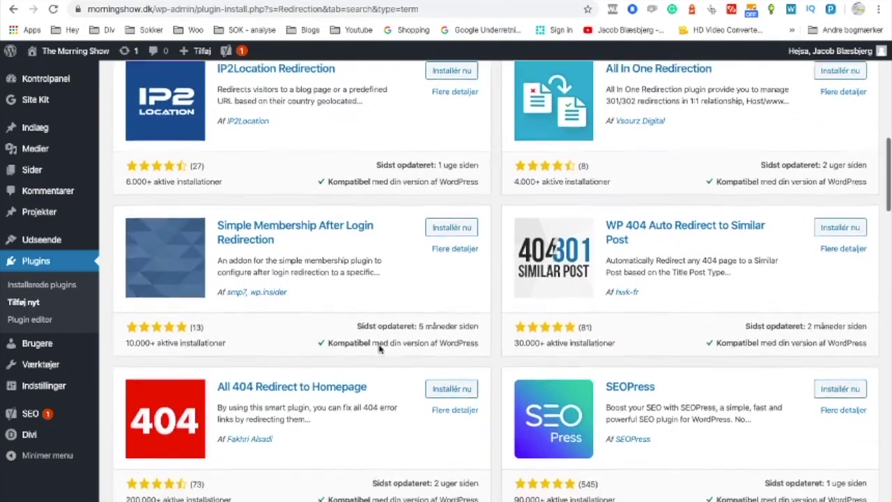
pyautogui.scroll(-6, 380, 348)
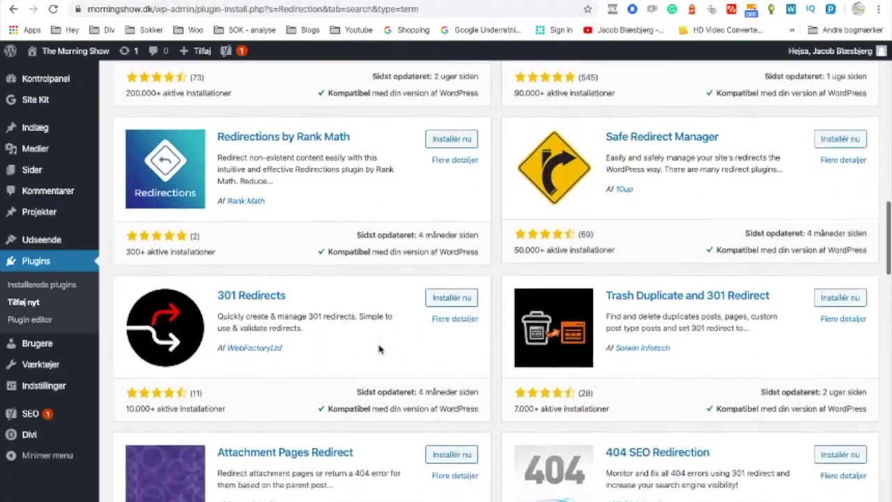
pyautogui.scroll(-7, 380, 348)
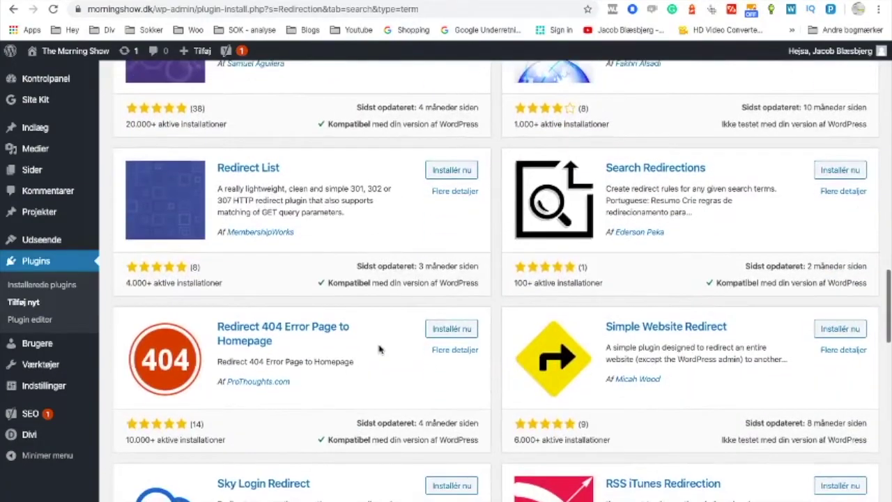
pyautogui.scroll(-7, 380, 349)
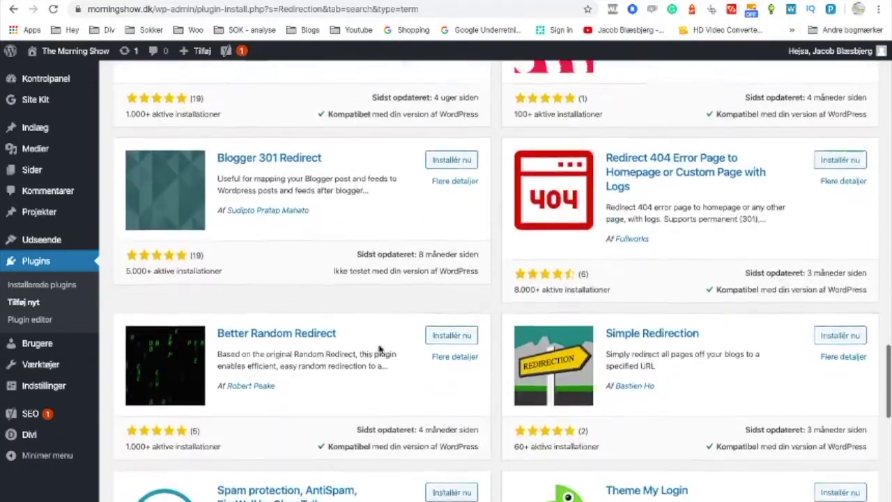
pyautogui.scroll(1, 380, 348)
pyautogui.moveTo(418, 207); pyautogui.dragTo(484, 210)
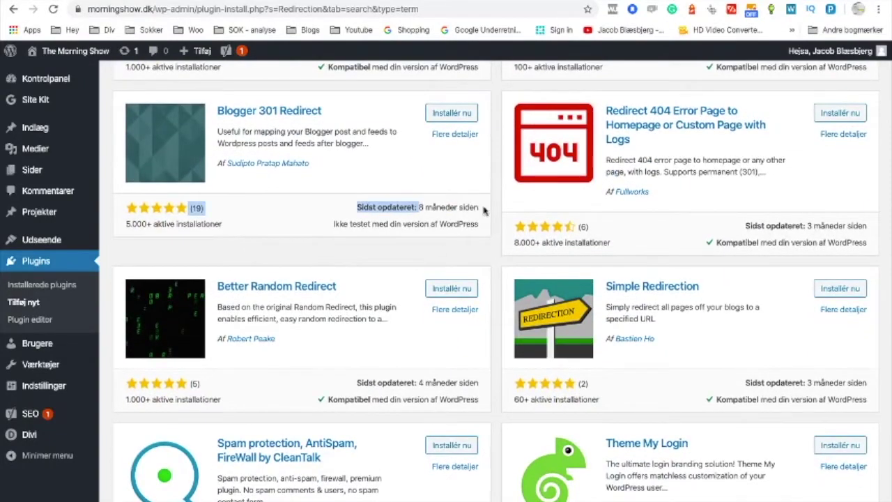
pyautogui.moveTo(419, 207); pyautogui.dragTo(478, 207)
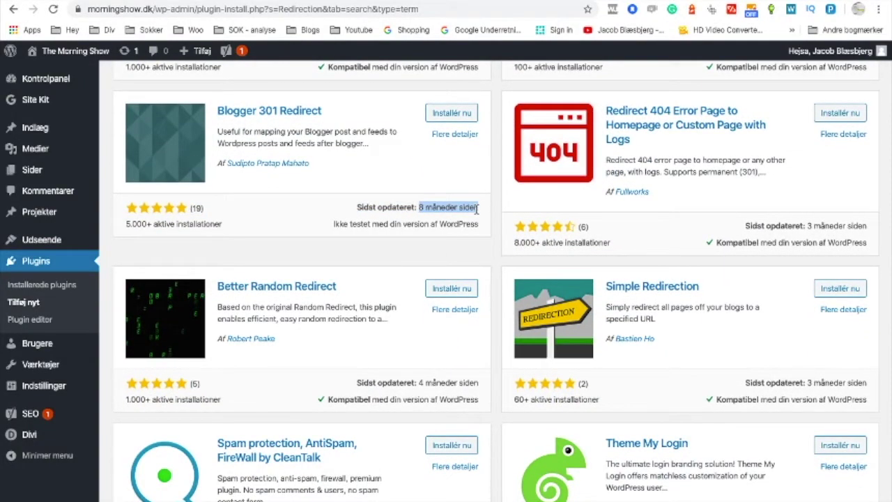
pyautogui.scroll(1, 314, 290)
pyautogui.scroll(10, 315, 290)
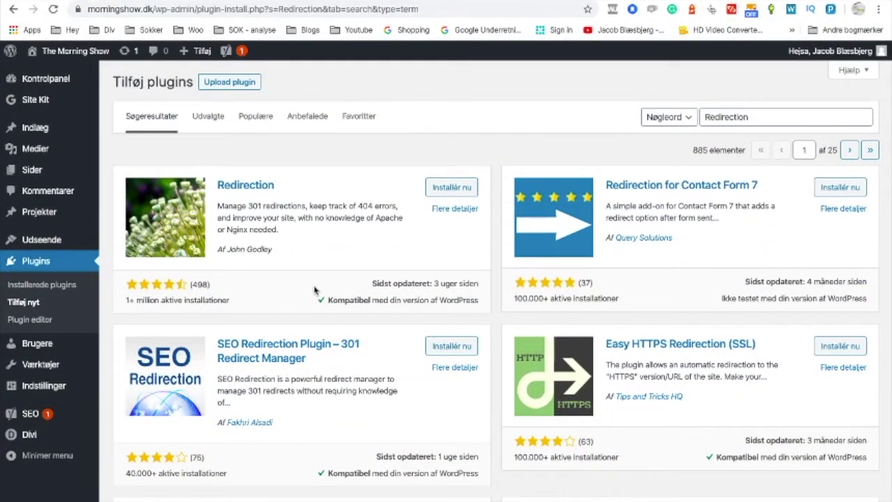
# Step: Install and activate the Redirection plugin, and open its settings from the installed plugins list
pyautogui.click(455, 188)
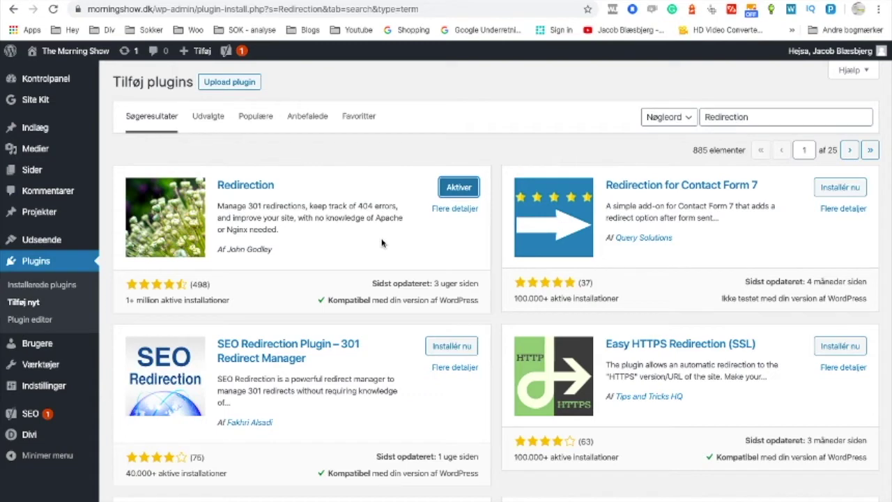
pyautogui.click(459, 190)
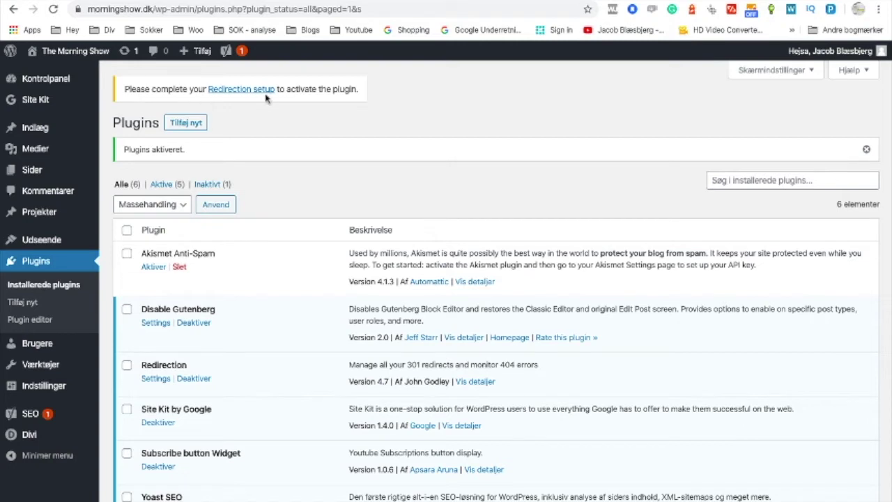
pyautogui.scroll(-3, 279, 207)
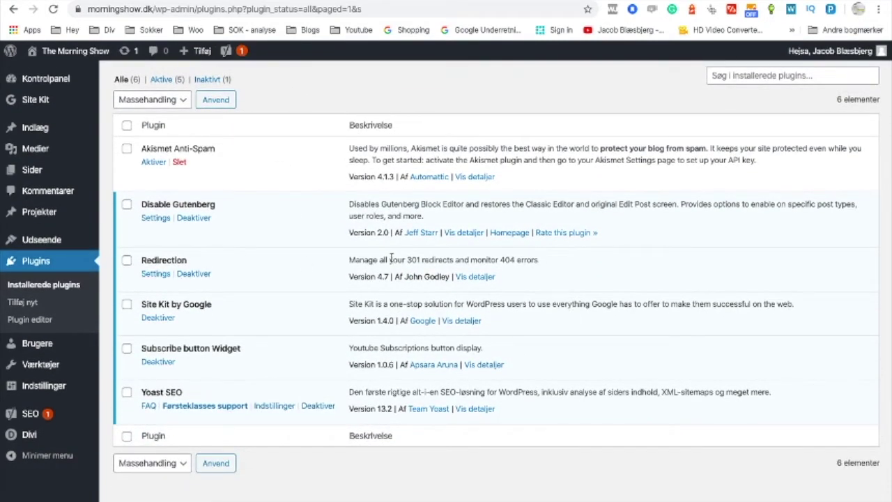
pyautogui.click(165, 277)
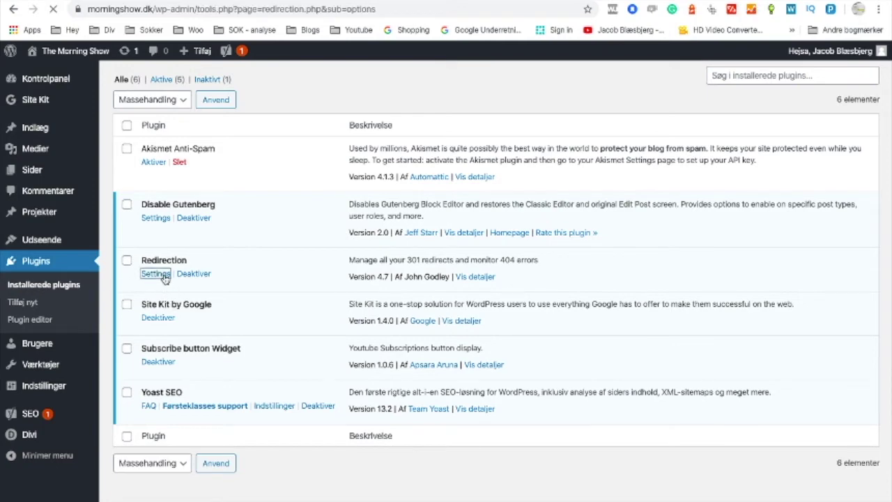
pyautogui.scroll(-3, 281, 263)
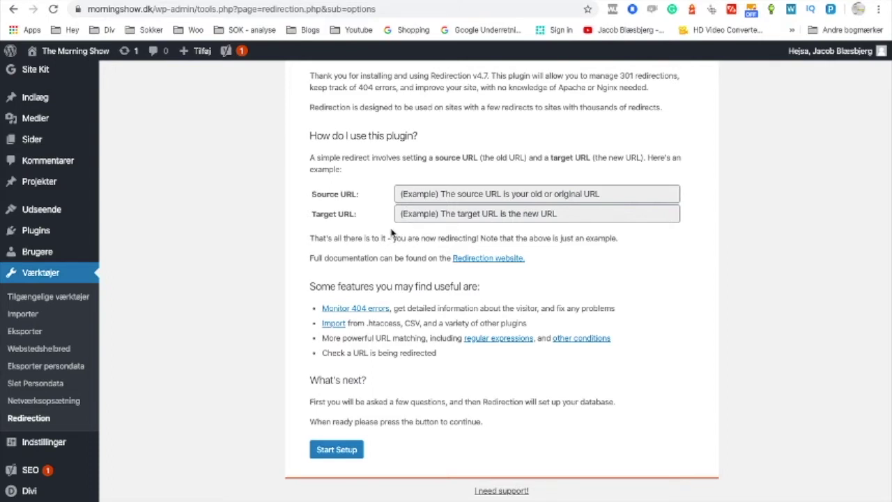
pyautogui.scroll(2, 334, 232)
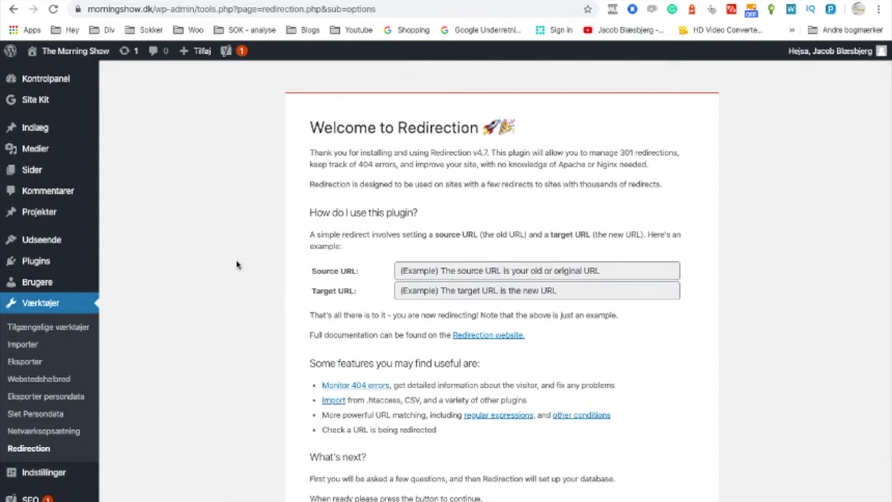
pyautogui.scroll(-1, 204, 285)
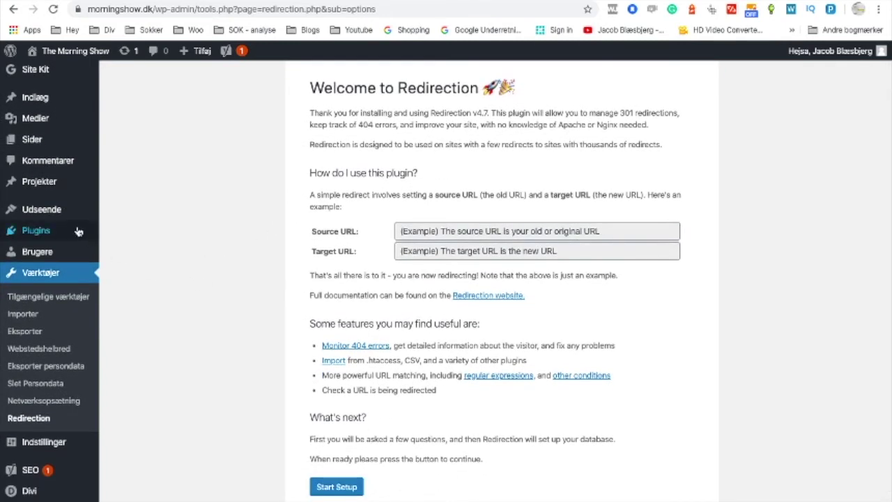
# Step: Open the post "Test skal blot slettes ..." from the posts list in a new tab and visit its live page
pyautogui.moveTo(84, 102)
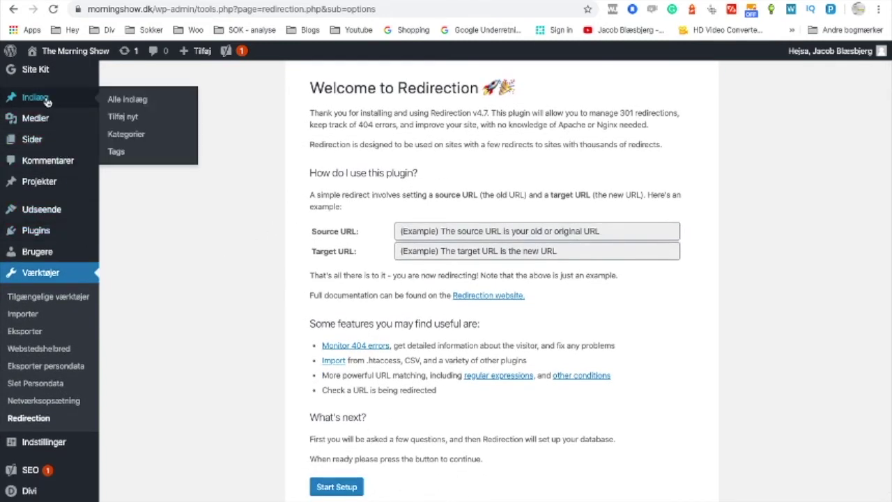
pyautogui.click(123, 103)
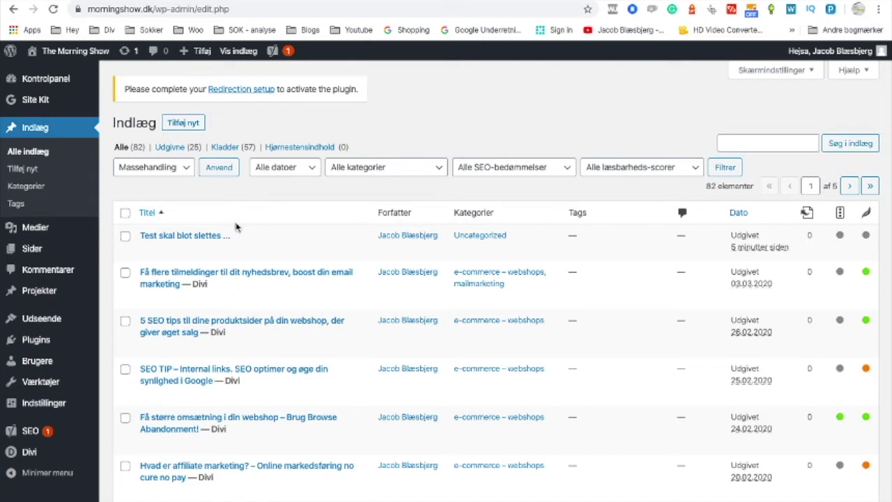
pyautogui.moveTo(239, 232)
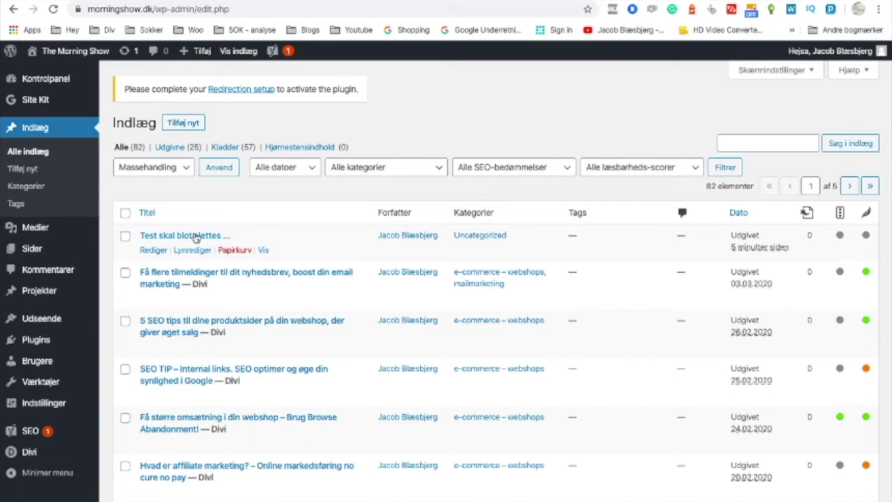
pyautogui.rightClick(195, 236)
pyautogui.click(217, 239)
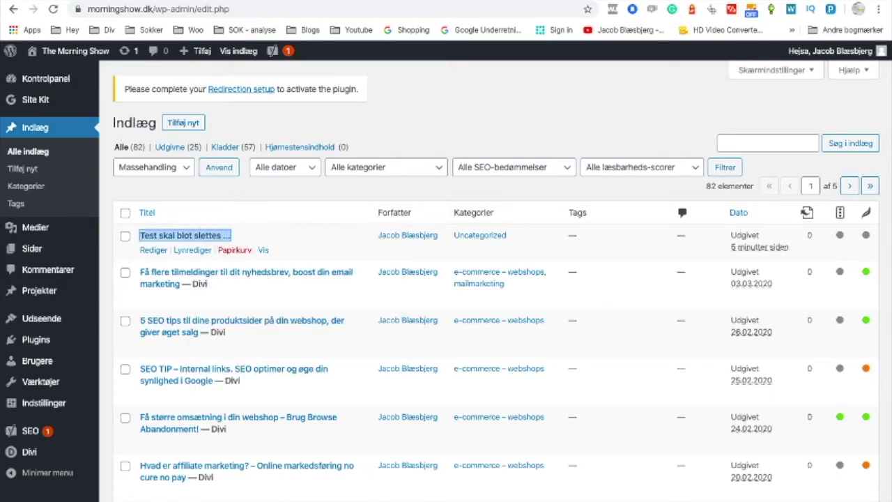
pyautogui.click(335, 0)
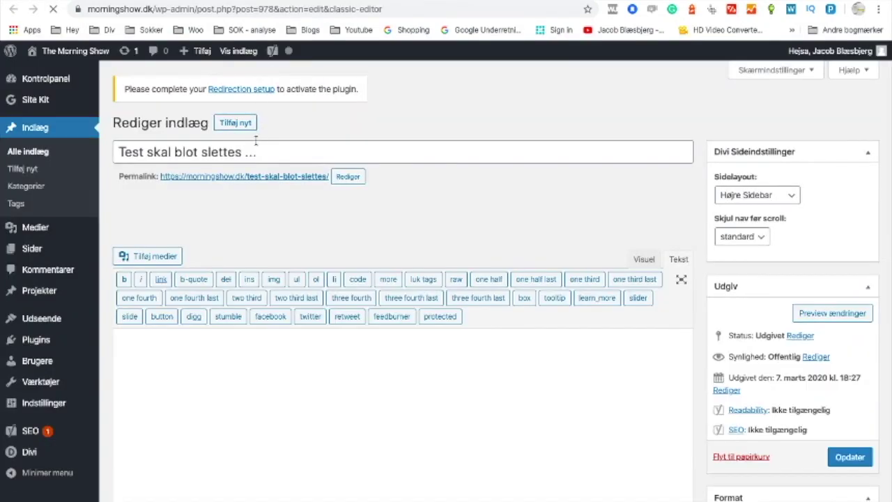
pyautogui.click(254, 178)
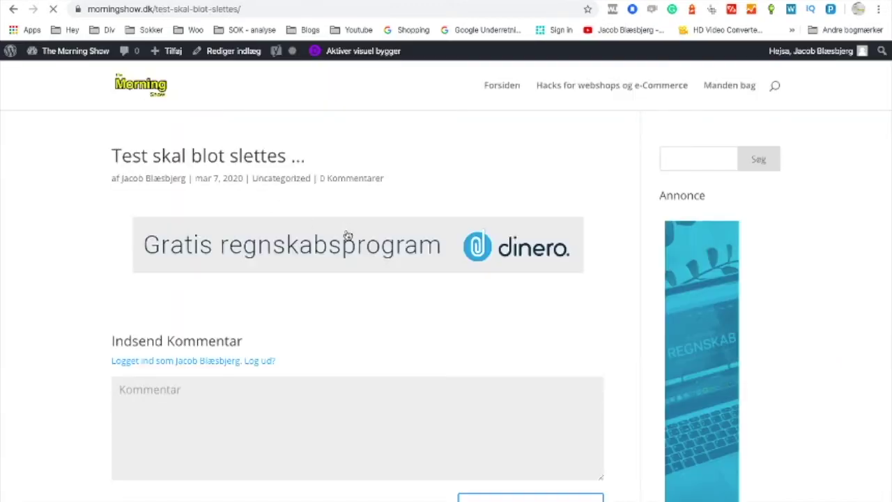
# Step: Look over the test post's live page, dismiss the newsletter popup and copy the page's URL
pyautogui.scroll(-4, 347, 236)
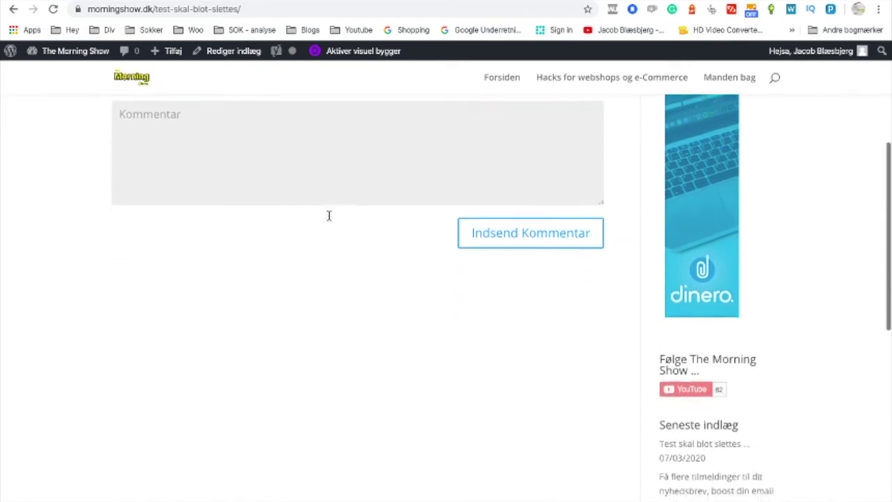
pyautogui.scroll(4, 328, 215)
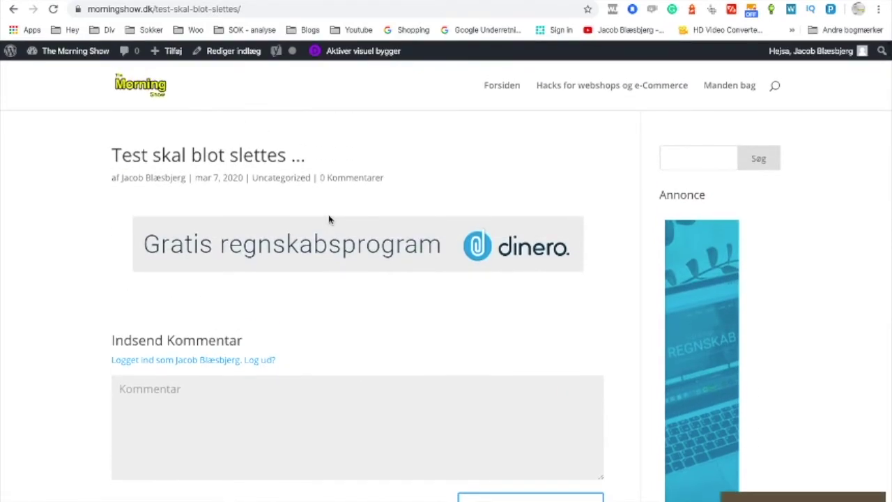
pyautogui.moveTo(300, 6)
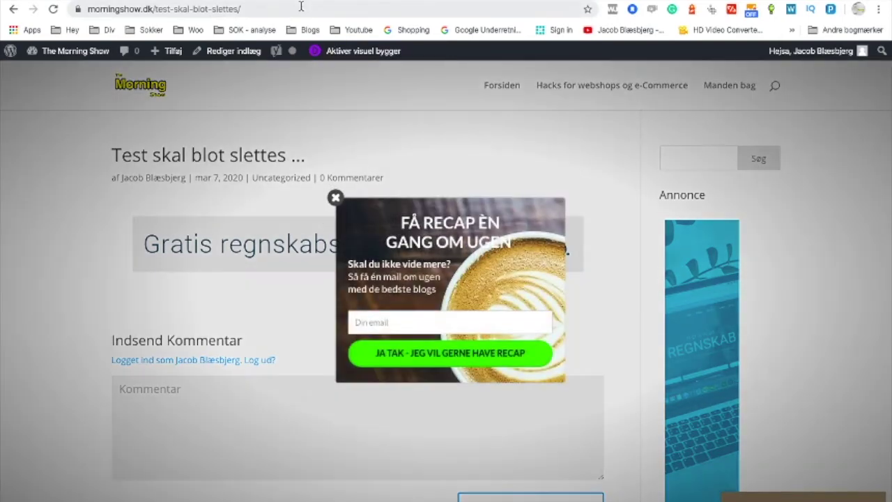
pyautogui.click(335, 198)
pyautogui.click(281, 8)
pyautogui.hotkey('ctrl', 'c')
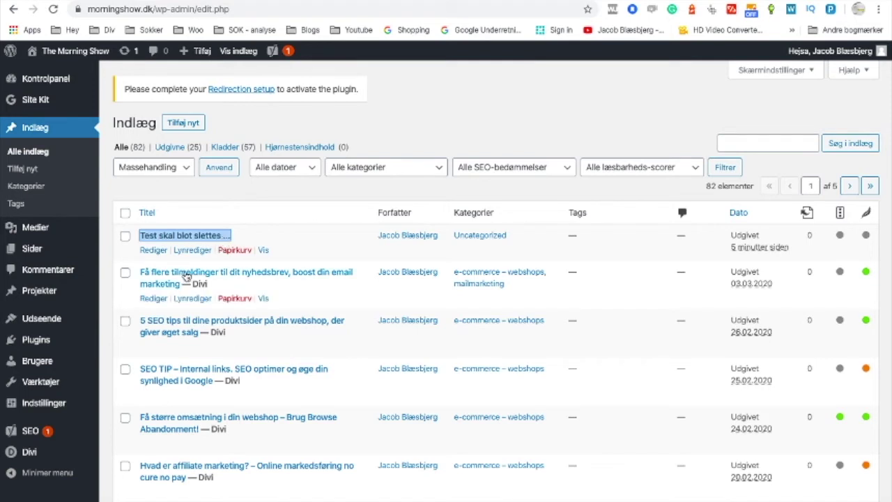
# Step: View the live page of the post "Få flere tilmeldinger til dit nyhedsbrev, boost din email marketing" in a new tab
pyautogui.rightClick(265, 303)
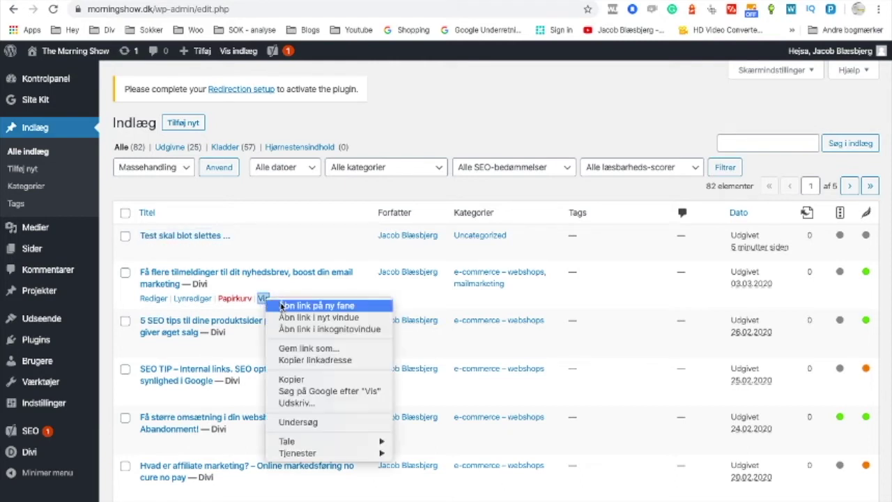
pyautogui.click(278, 302)
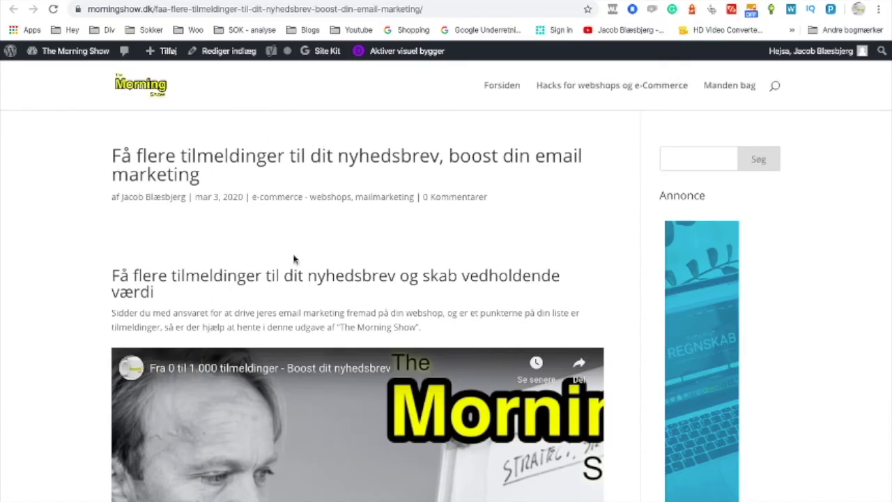
pyautogui.scroll(-3, 293, 259)
pyautogui.scroll(3, 293, 258)
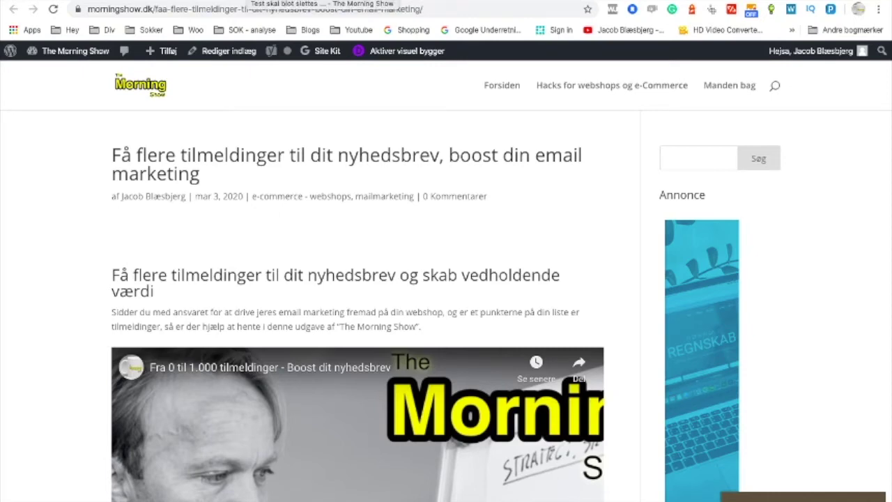
# Step: Revisit the test post's live page, close it, and open the Redirection plugin's page from the posts list
pyautogui.click(247, 1)
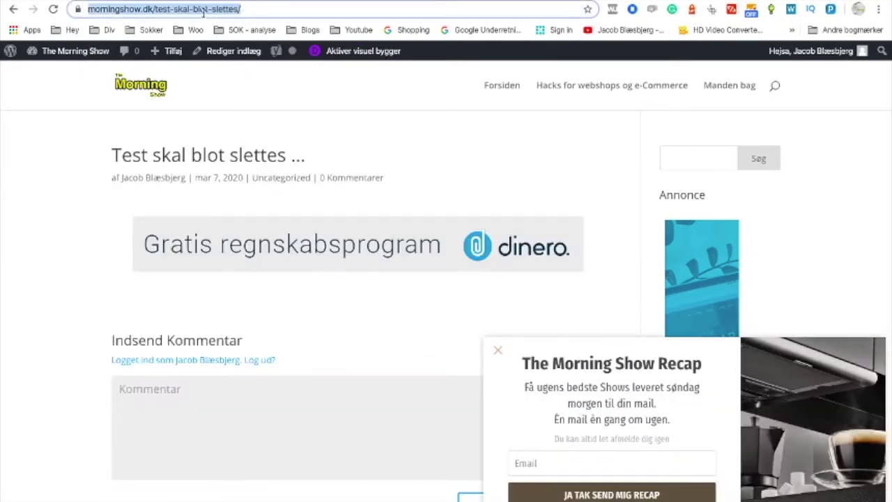
pyautogui.hotkey('ctrl', 'w')
pyautogui.moveTo(41, 360)
pyautogui.moveTo(42, 382)
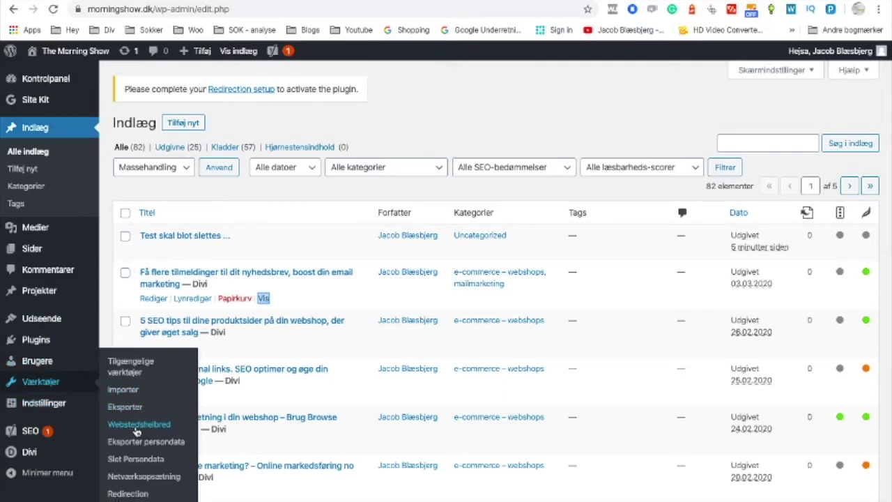
pyautogui.click(129, 493)
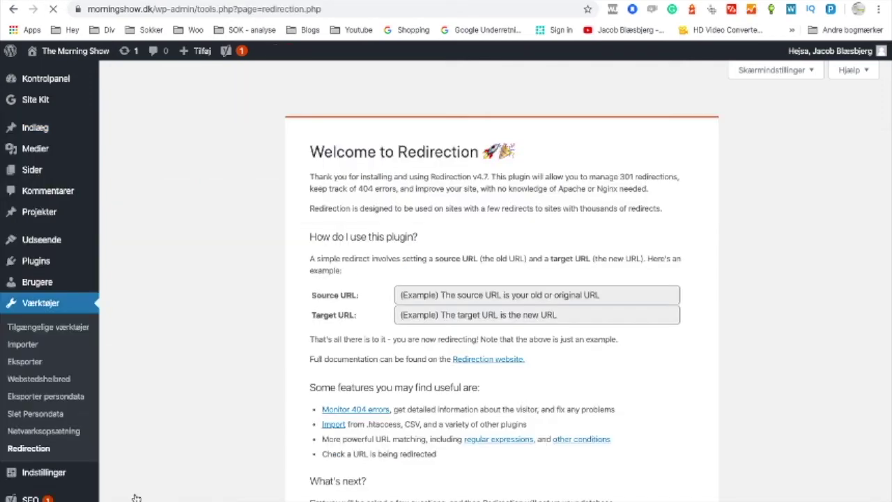
# Step: Complete the Redirection setup with monitoring of permalink changes and a log of all redirects and 404 errors enabled
pyautogui.click(402, 299)
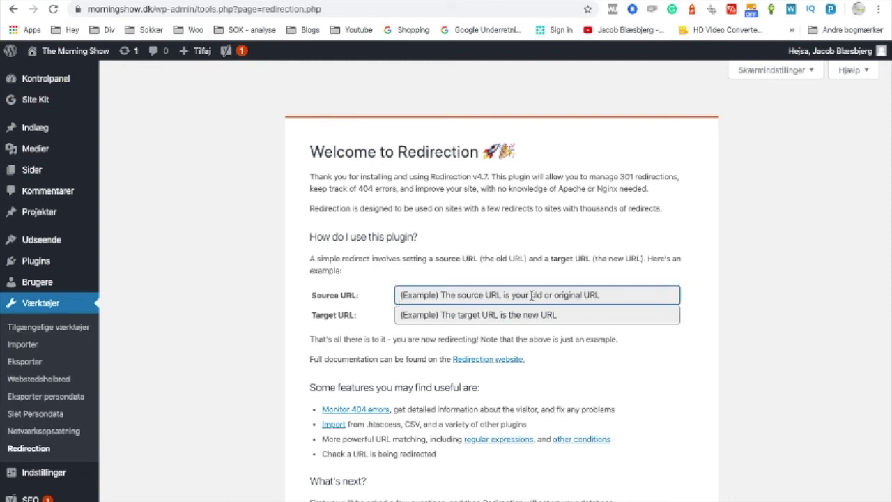
pyautogui.scroll(-3, 474, 310)
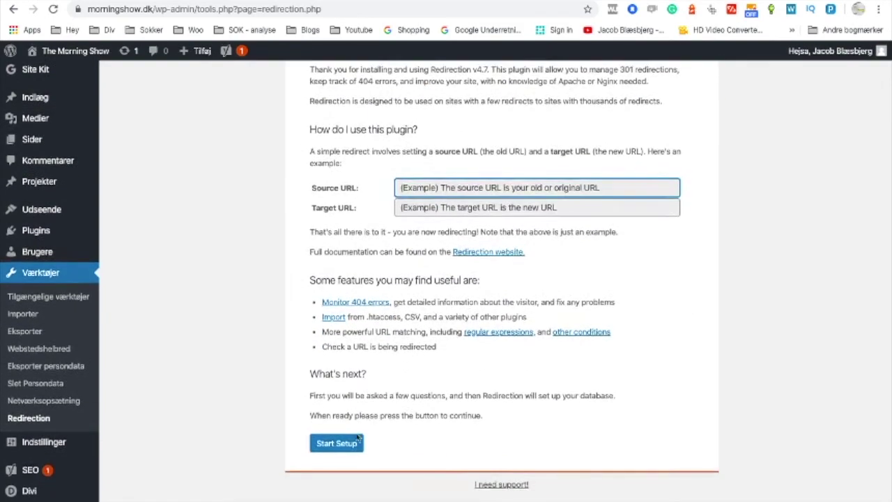
pyautogui.click(341, 445)
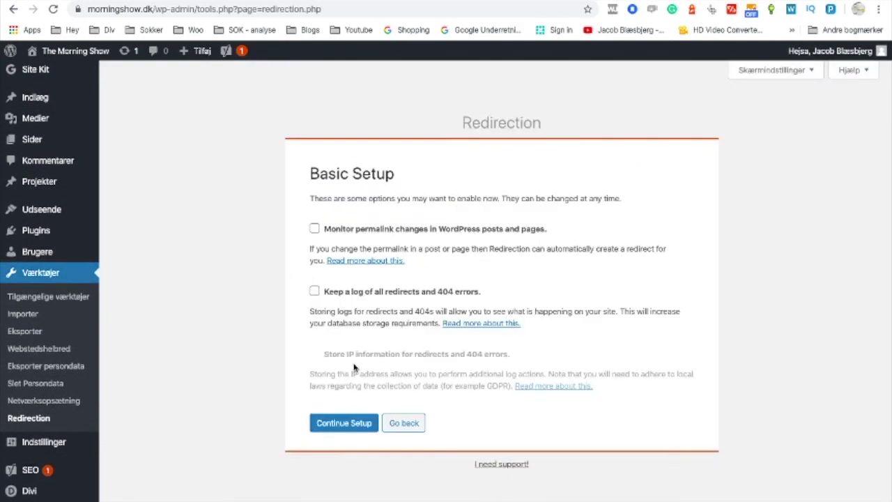
pyautogui.click(315, 229)
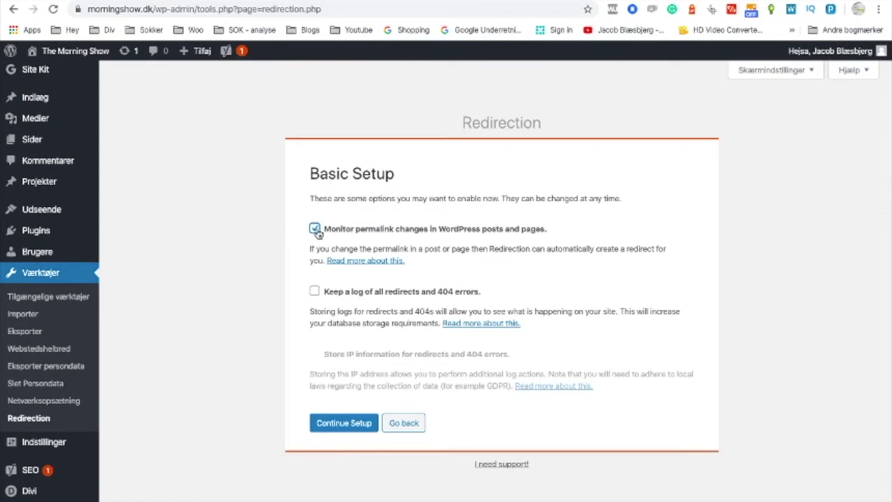
pyautogui.click(314, 296)
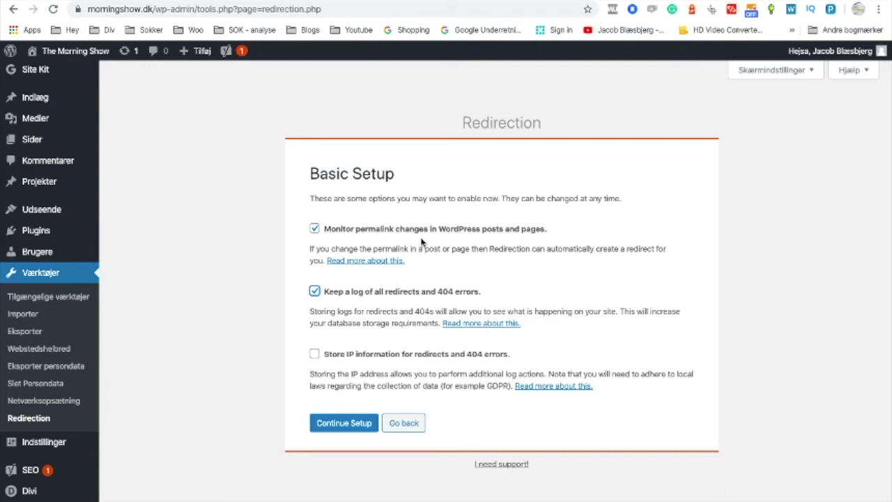
pyautogui.click(336, 426)
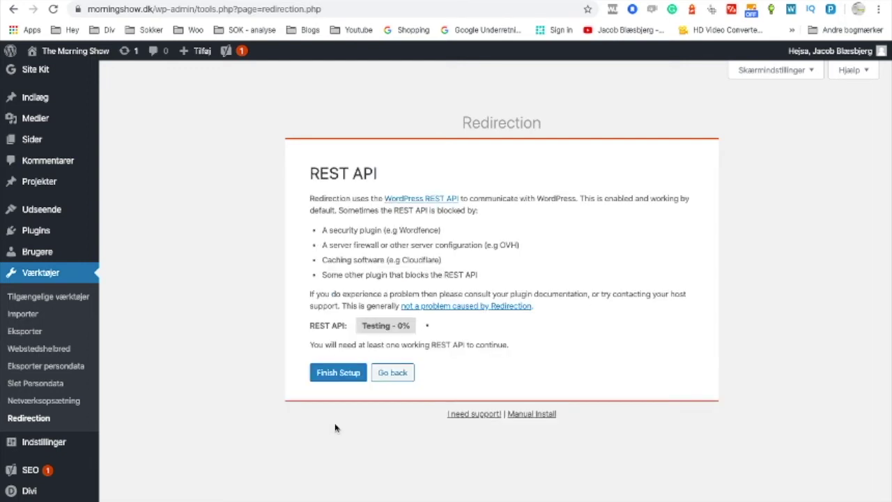
pyautogui.click(343, 377)
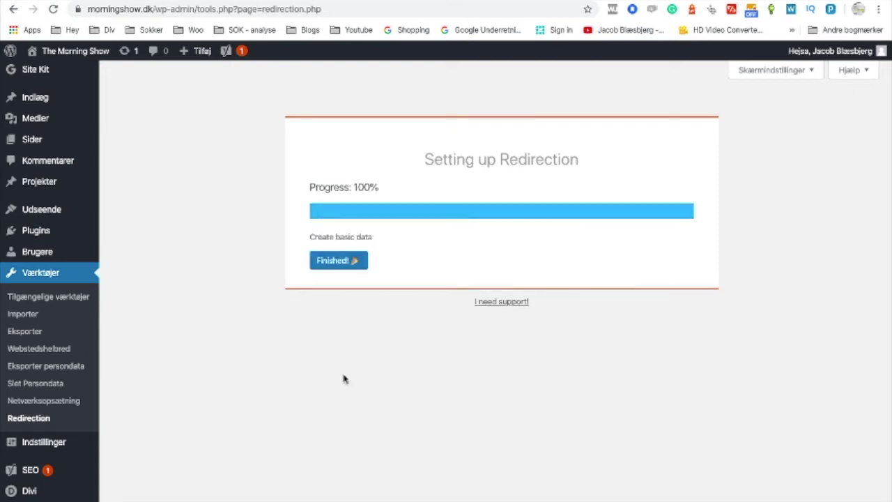
pyautogui.click(338, 262)
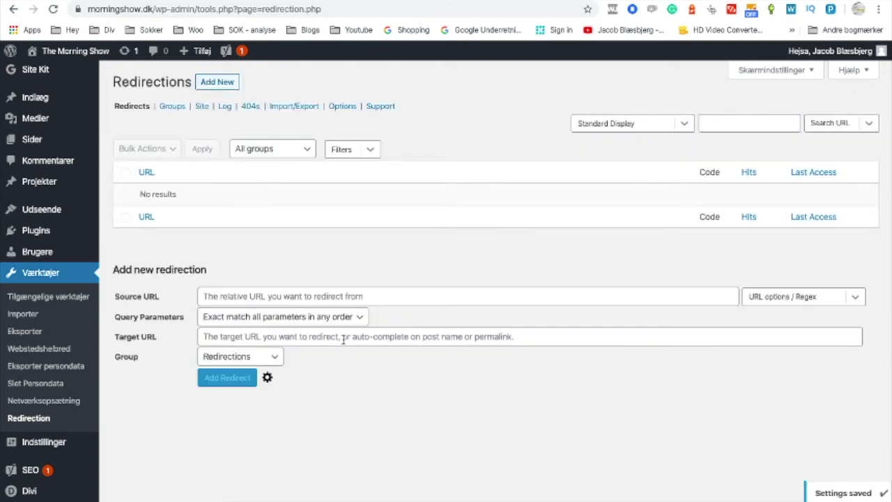
# Step: Fill in the new redirection with the test post's URL as source and the copied newsletter post's URL as target
pyautogui.click(317, 297)
pyautogui.hotkey('ctrl', 'v')
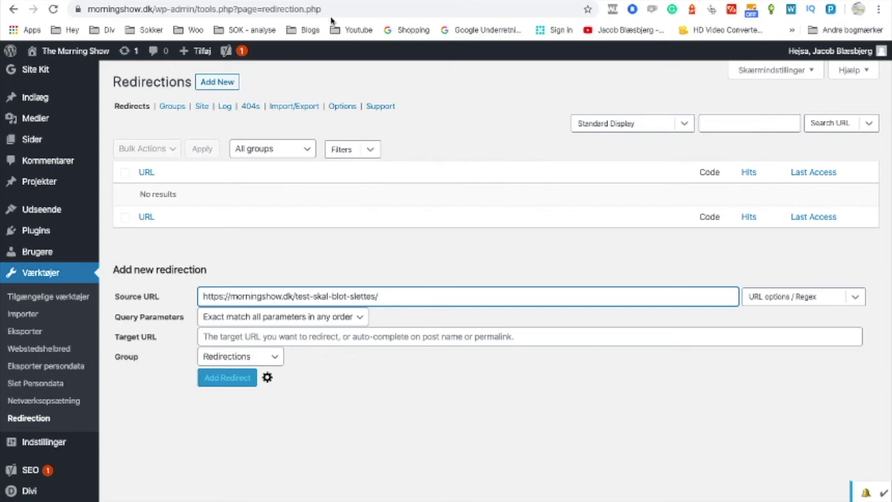
pyautogui.click(352, 1)
pyautogui.click(357, 8)
pyautogui.hotkey('ctrl', 'c')
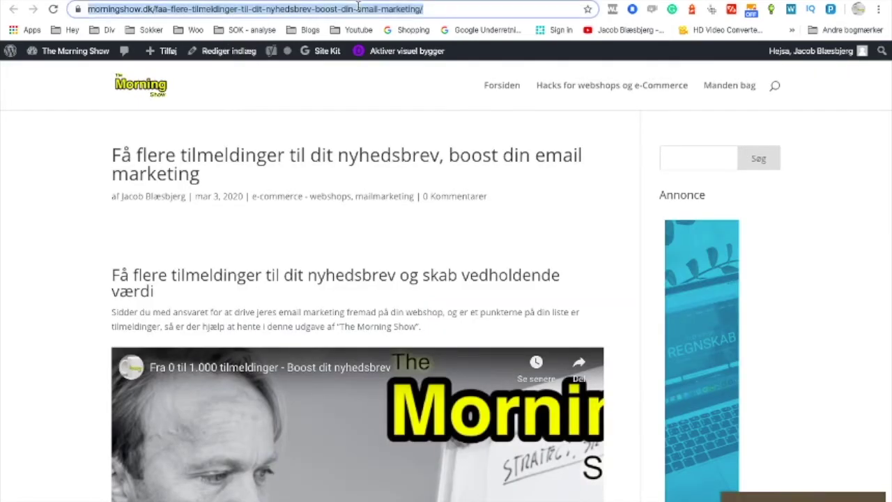
pyautogui.click(116, 3)
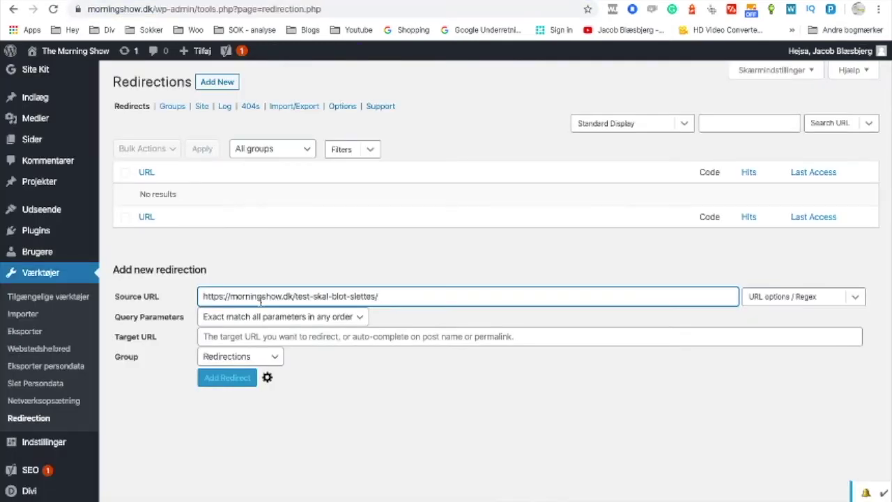
pyautogui.click(269, 334)
pyautogui.hotkey('ctrl', 'v')
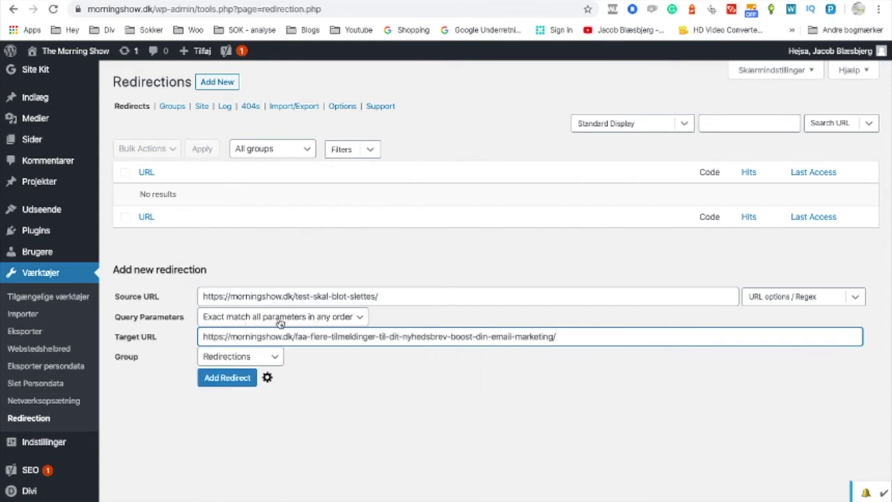
# Step: Keep the exact match of all query parameters, set the group to Modified Posts and add the redirect
pyautogui.click(354, 318)
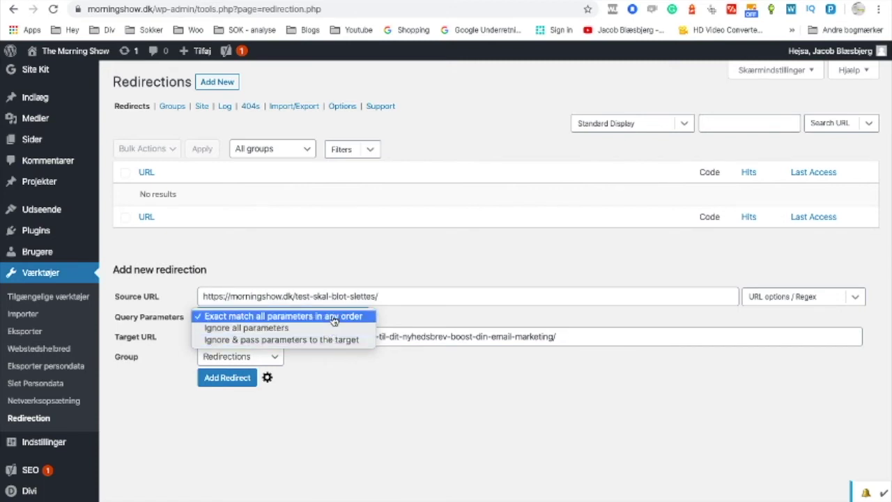
pyautogui.click(333, 320)
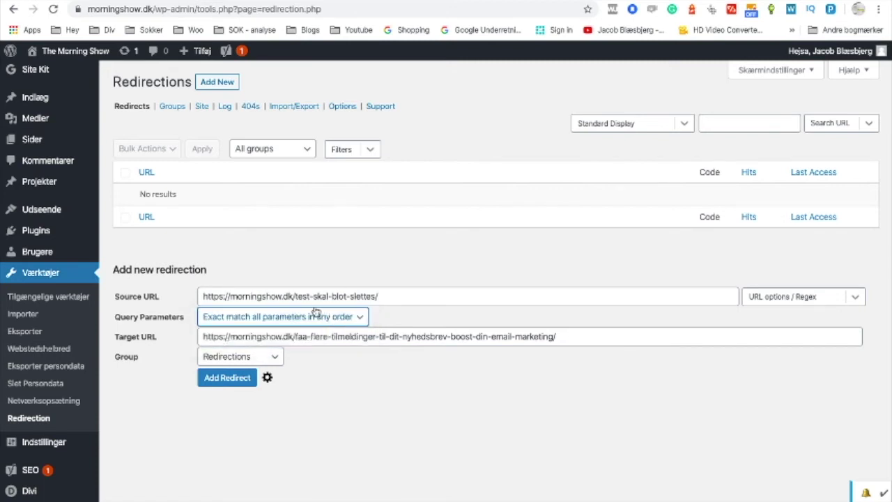
pyautogui.click(279, 358)
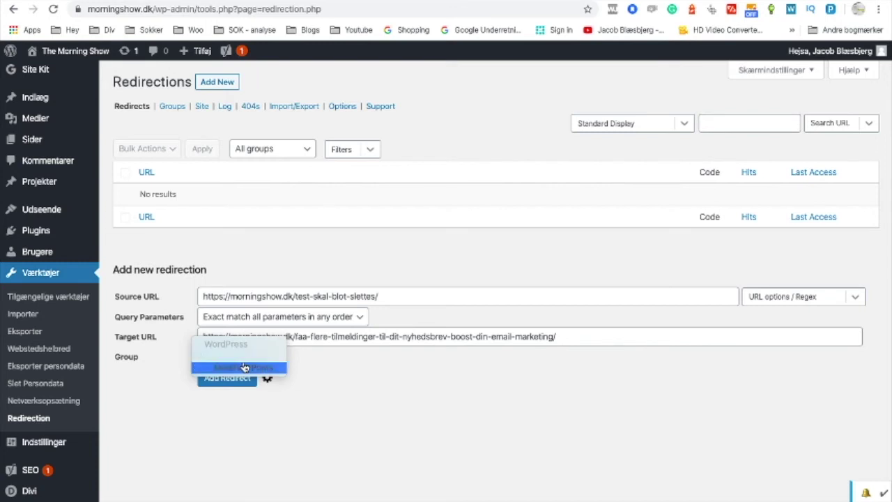
pyautogui.click(249, 356)
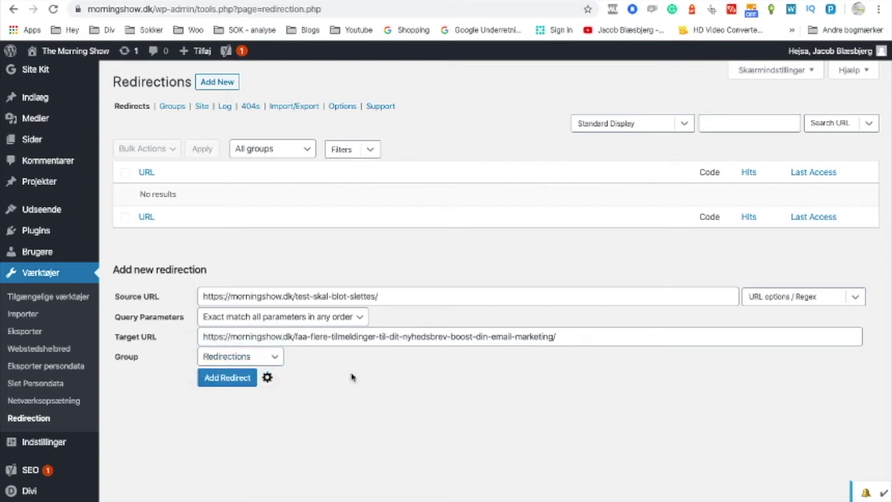
pyautogui.click(277, 358)
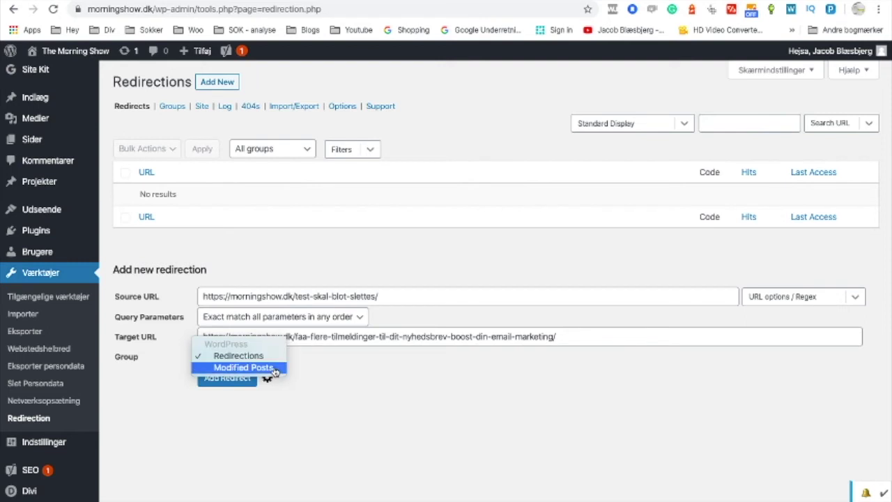
pyautogui.click(244, 367)
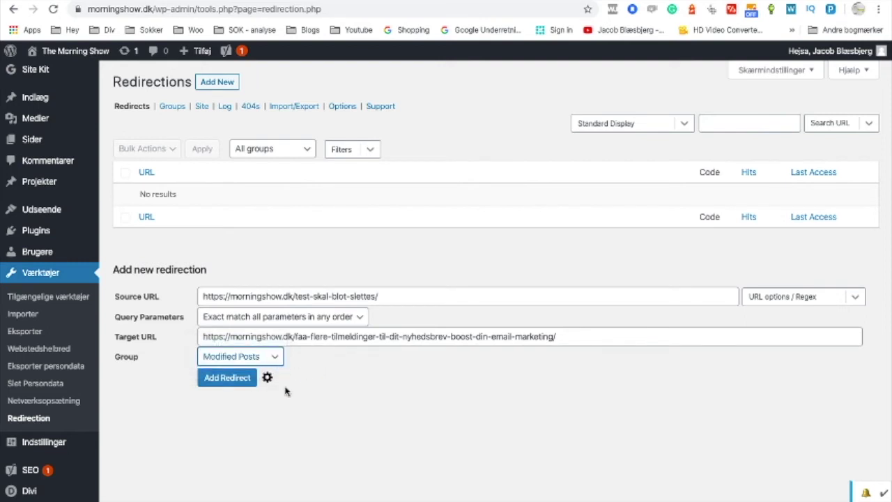
pyautogui.click(216, 382)
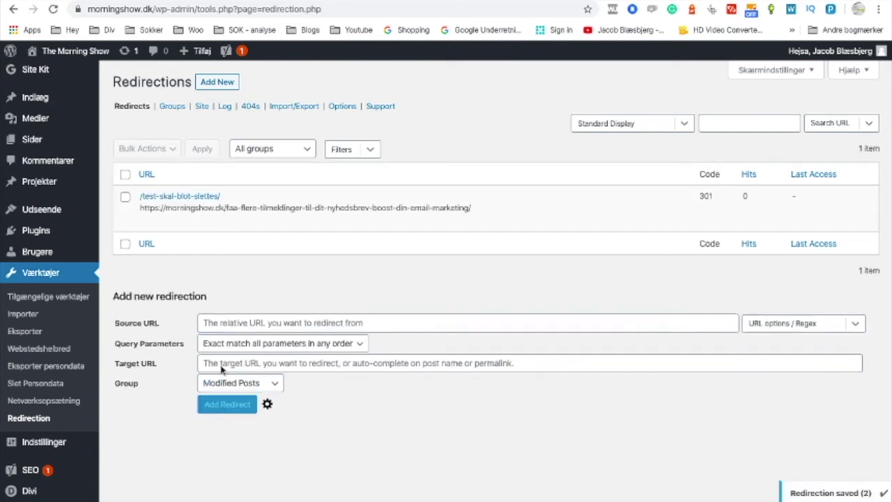
# Step: Test the new redirect by reloading the test post's live page and checking the resulting address
pyautogui.click(240, 1)
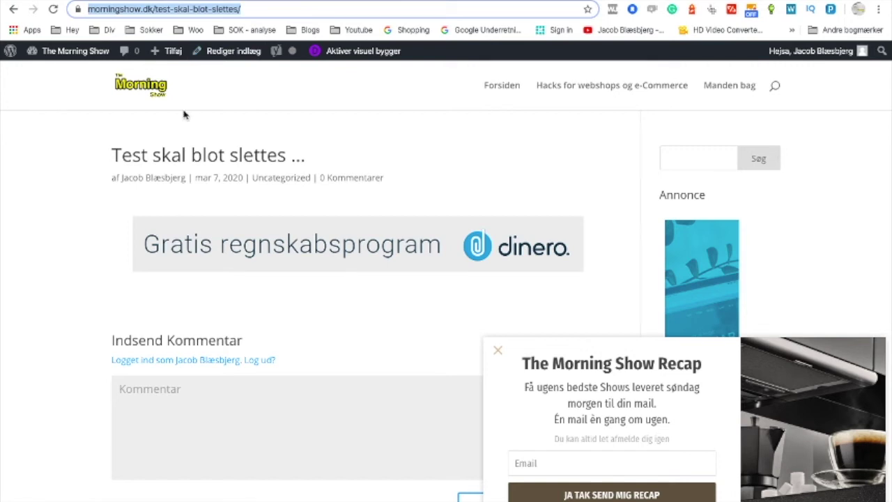
pyautogui.click(53, 10)
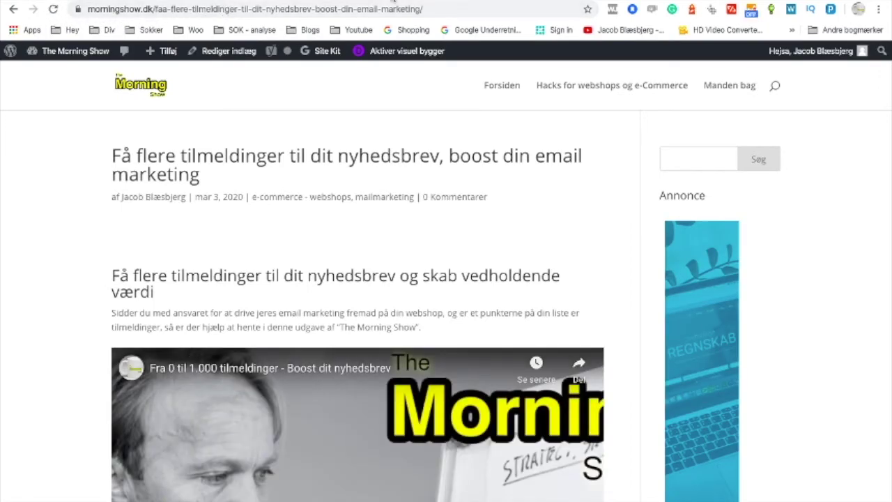
pyautogui.click(393, 6)
pyautogui.click(313, 61)
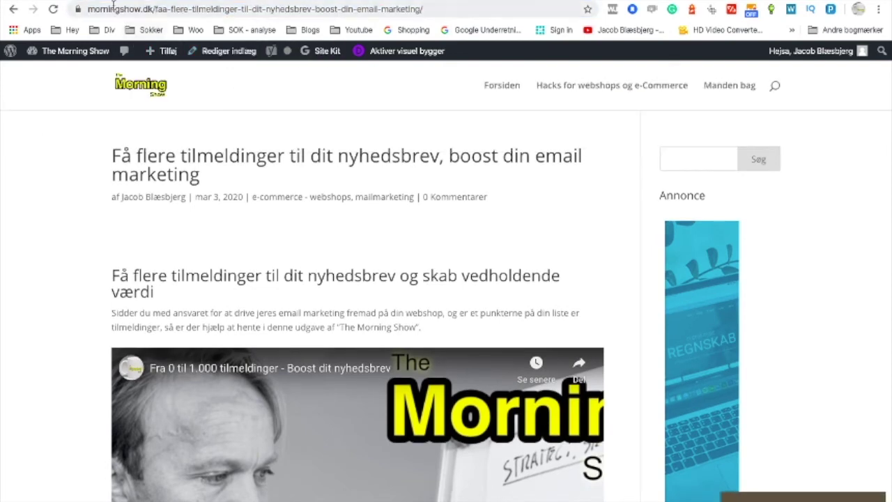
pyautogui.hotkey('alt', 'Left')
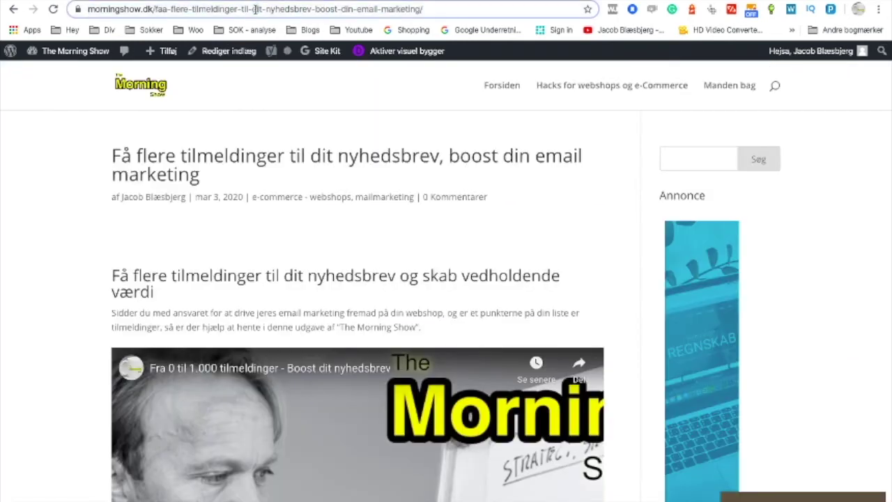
# Step: Try to log in to the sokkeskuffen.dk WordPress admin with the saved credentials
pyautogui.click(255, 9)
pyautogui.write('so')
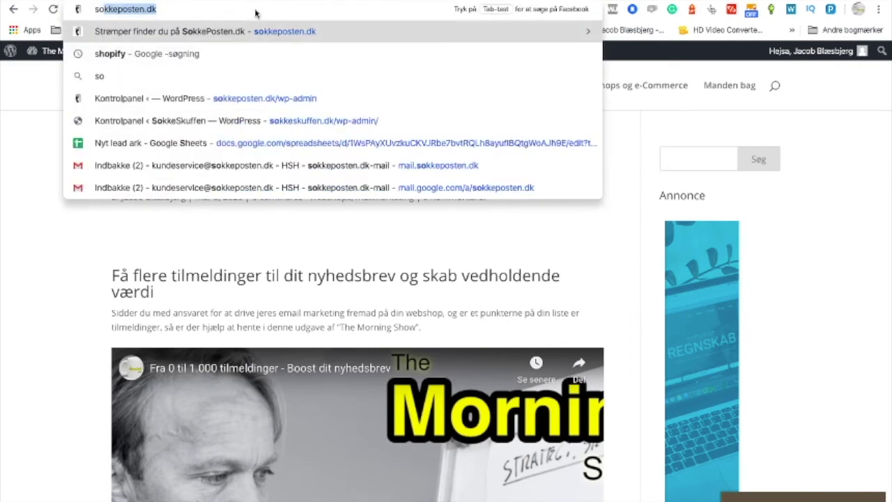
pyautogui.press('Down')
pyautogui.press('Down')
pyautogui.press('Down')
pyautogui.press('Down')
pyautogui.press('Down')
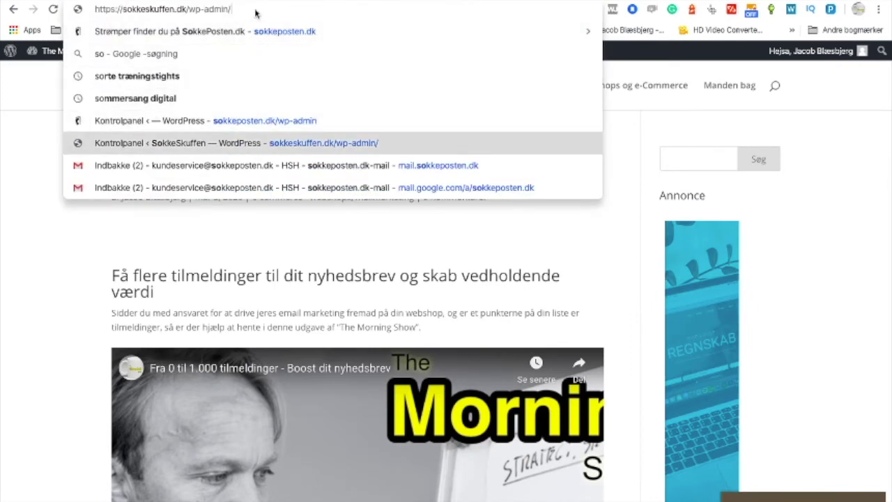
pyautogui.press('Return')
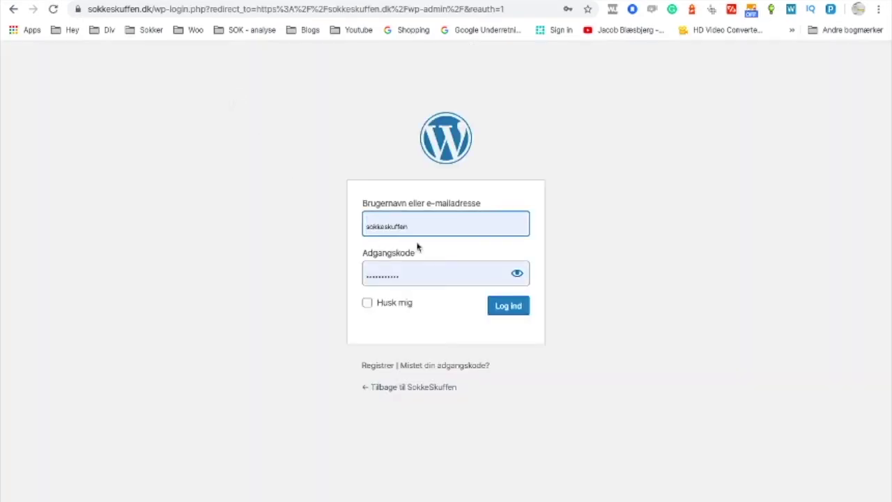
pyautogui.click(518, 304)
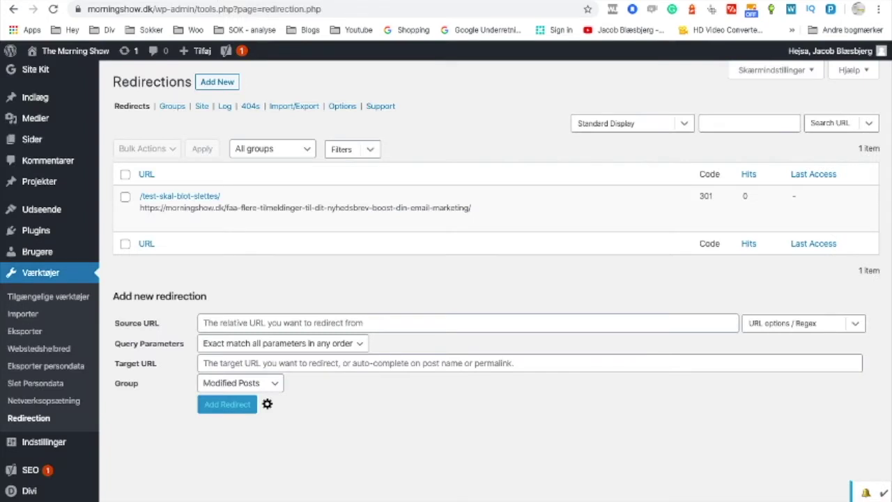
# Step: Open the WordPress admin of sokkeposten.dk at sokkeposten.dk/wp-admin in a new browser tab
pyautogui.hotkey('ctrl', 't')
pyautogui.write('sokkes')
pyautogui.press('Delete')
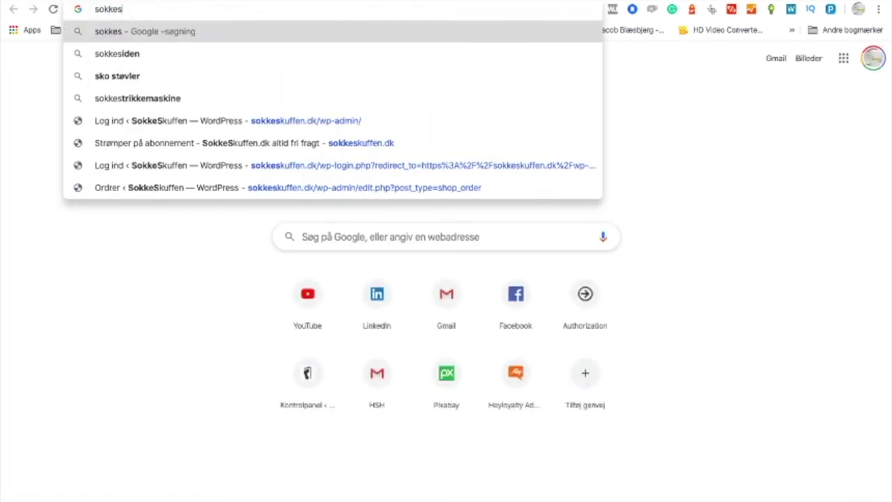
pyautogui.press('BackSpace')
pyautogui.write('p')
pyautogui.press('Down')
pyautogui.press('Down')
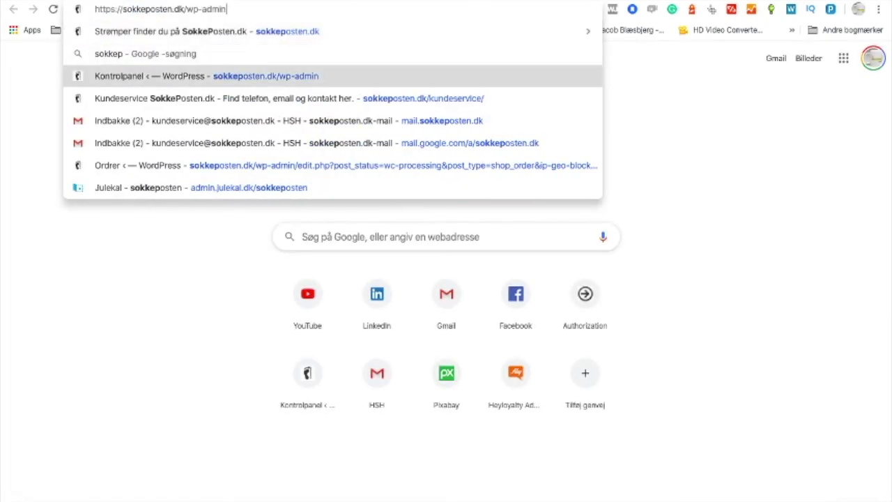
pyautogui.press('Return')
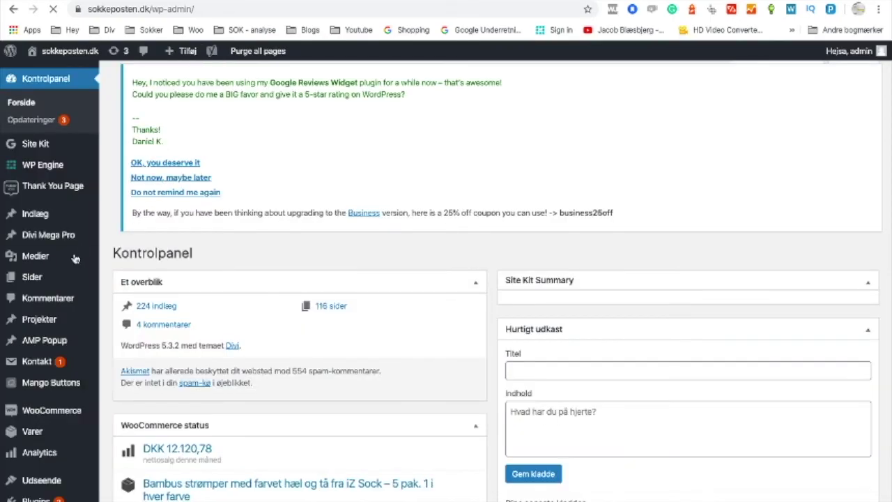
# Step: Open the Redirection plugin's page from the tools of the sokkeposten.dk admin
pyautogui.scroll(-4, 60, 260)
pyautogui.scroll(-5, 60, 260)
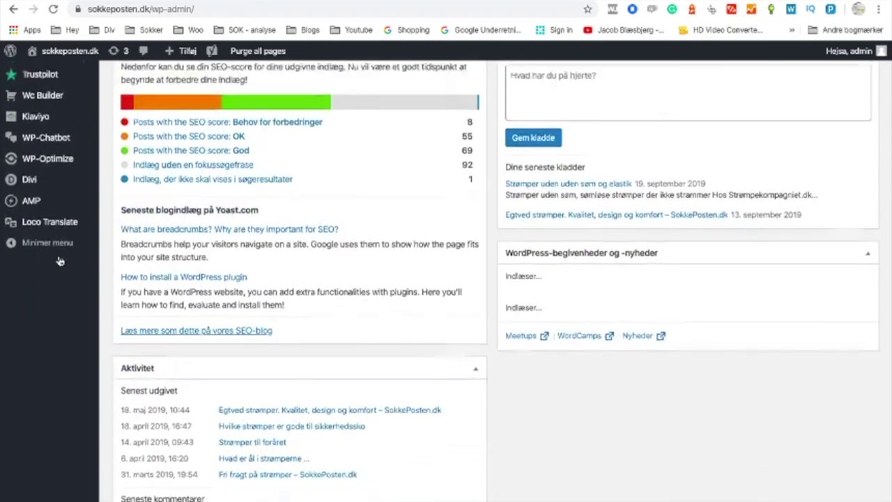
pyautogui.scroll(-1, 62, 293)
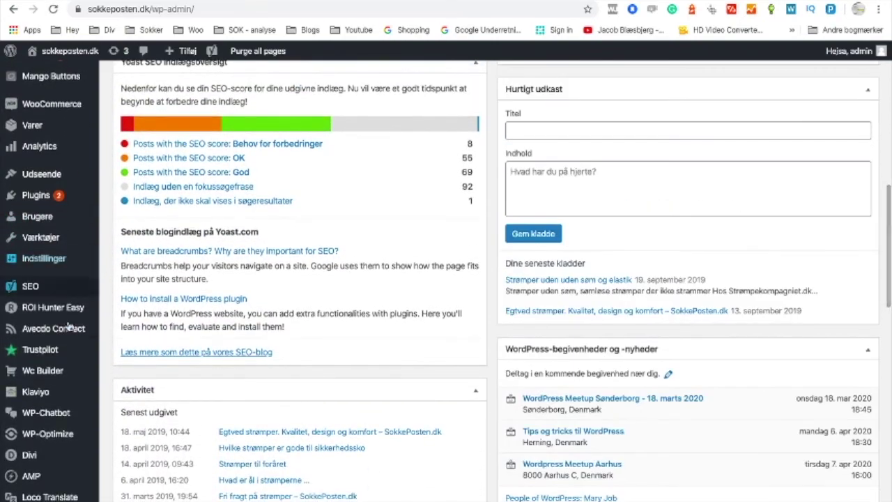
pyautogui.scroll(-1, 53, 401)
pyautogui.moveTo(52, 403)
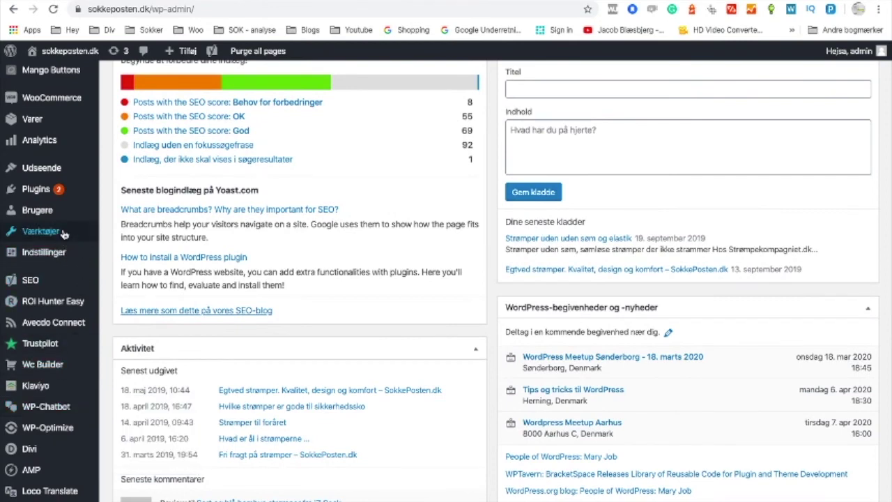
pyautogui.moveTo(62, 234)
pyautogui.click(128, 384)
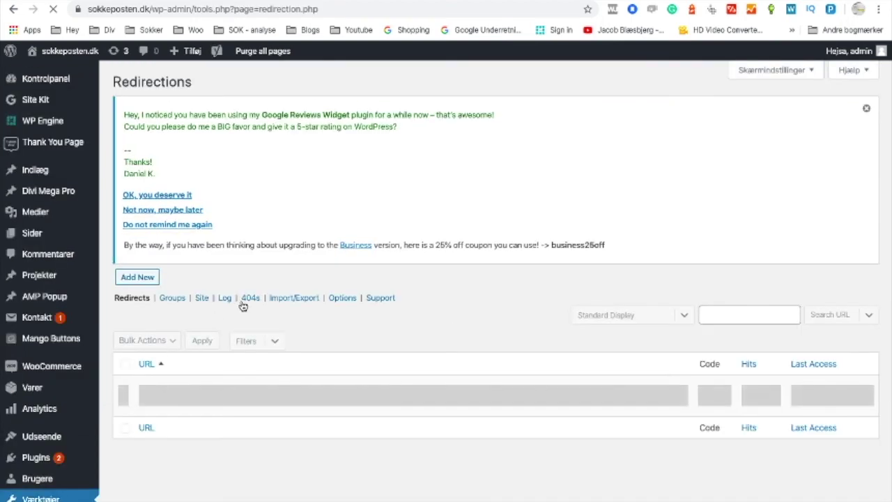
# Step: Examine the shop's list of redirects and highlight the target URL of the JBS product redirect
pyautogui.scroll(-5, 278, 307)
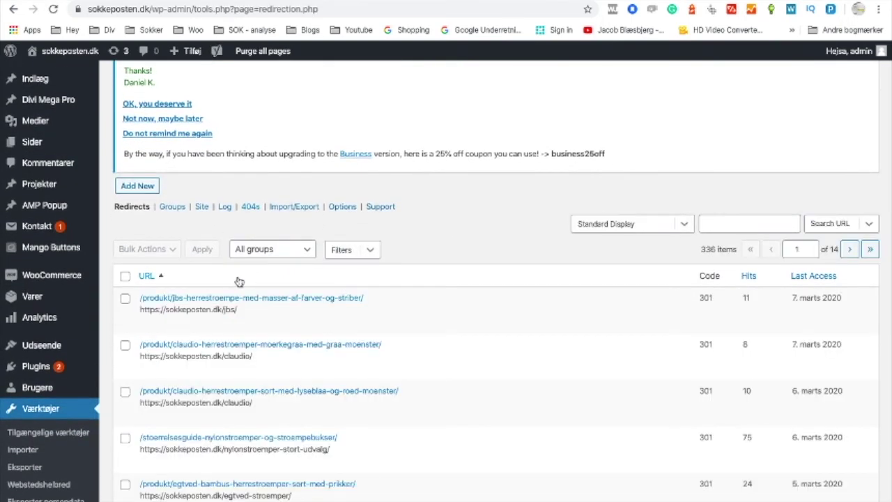
pyautogui.moveTo(255, 253)
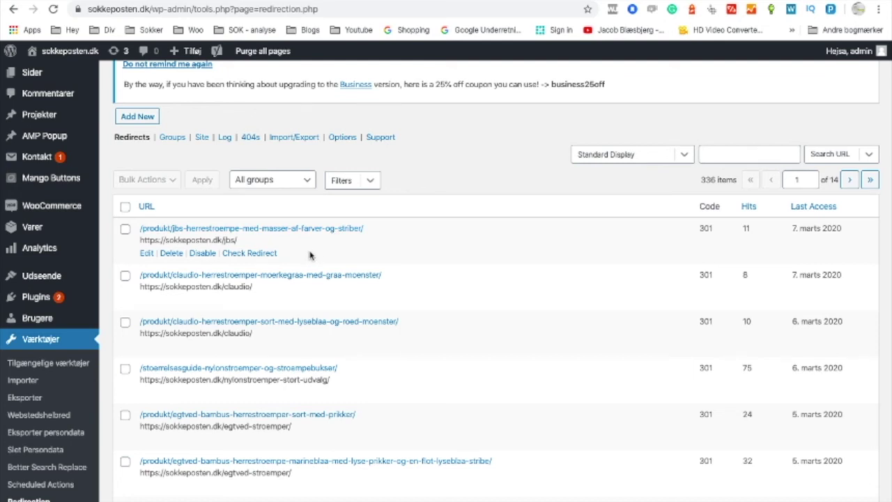
pyautogui.scroll(-1, 313, 255)
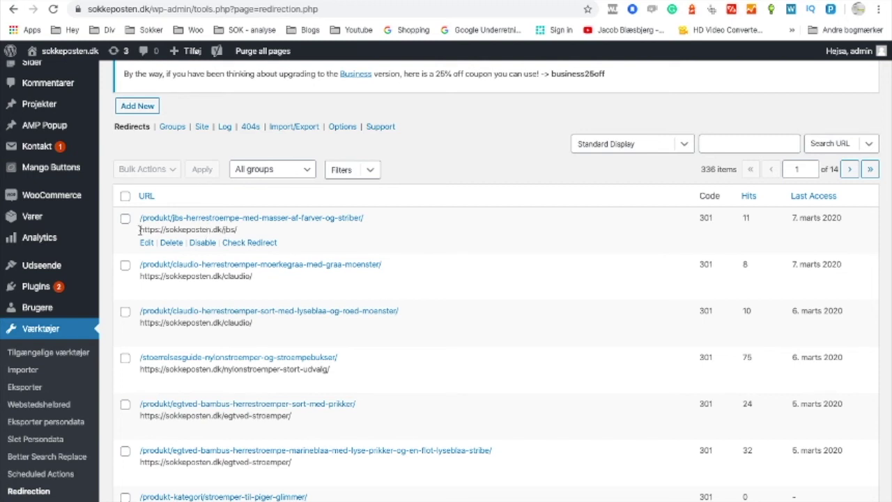
pyautogui.moveTo(140, 229); pyautogui.dragTo(236, 230)
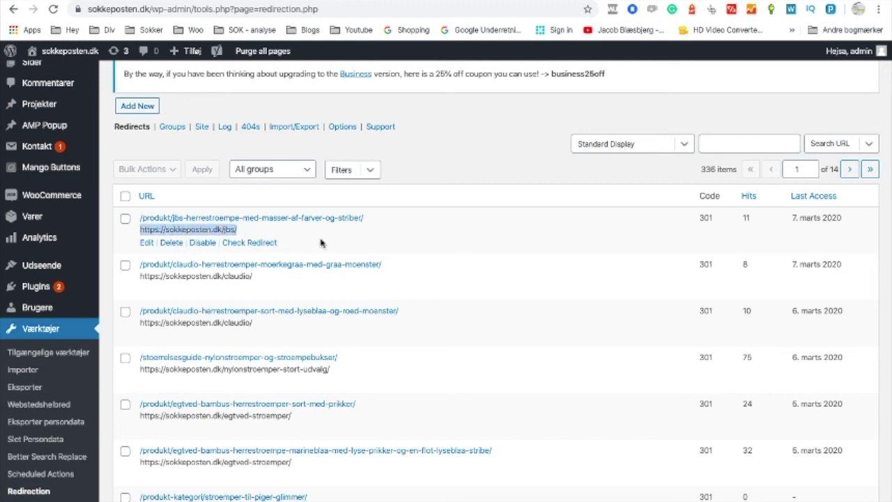